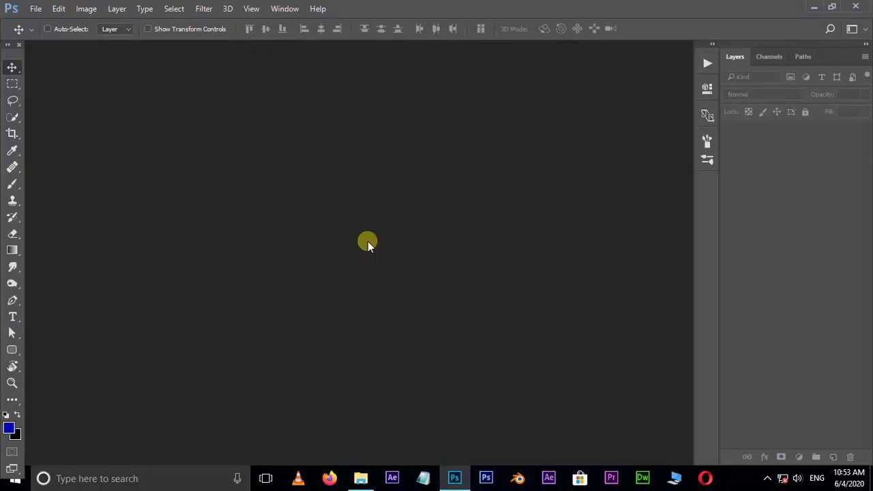
- Open the photo of the man in the blue blazer
{"action": "double_click", "coordinate": [368, 242]}
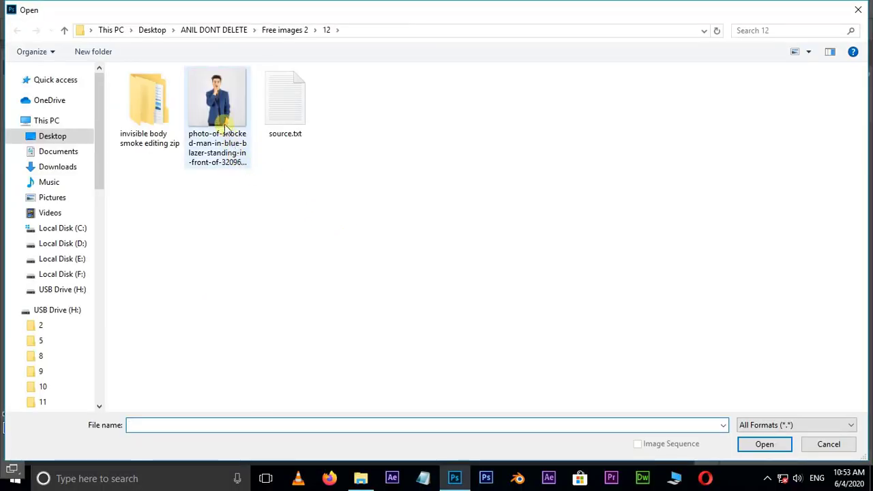
{"action": "left_click", "coordinate": [225, 122]}
{"action": "left_click", "coordinate": [762, 446]}
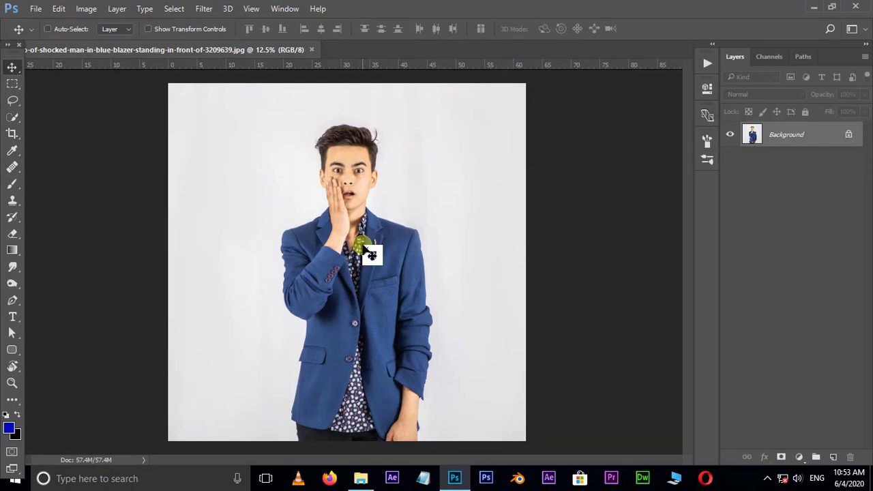
- Quick-select the man, including his stray hair strand, then refine the edges in Select and Mask
{"action": "left_click", "coordinate": [15, 120]}
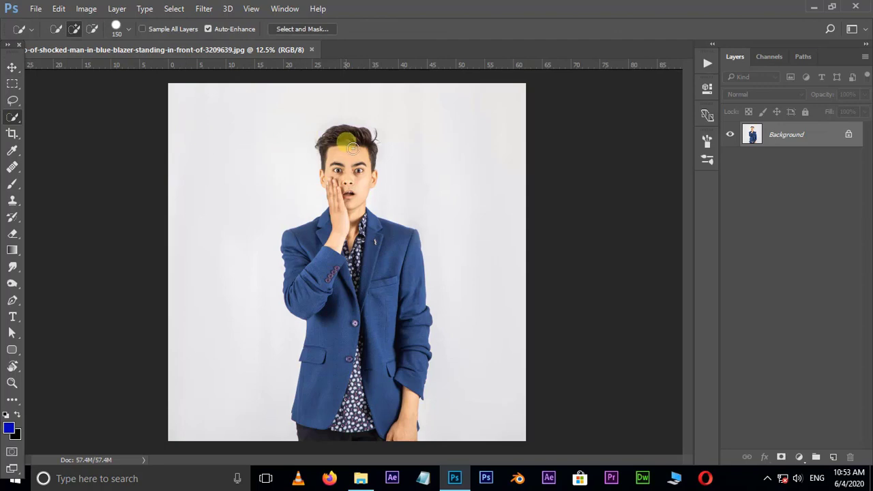
{"action": "left_click_drag", "start_coordinate": [355, 143], "coordinate": [348, 183]}
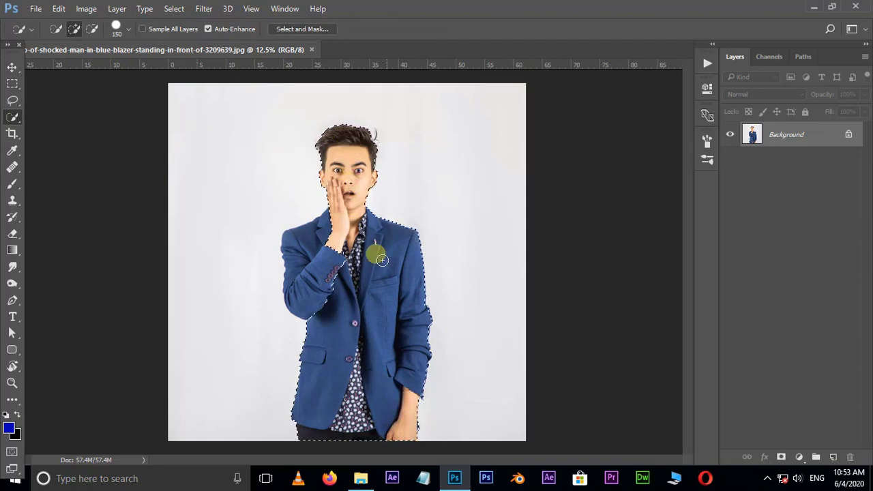
{"action": "scroll", "coordinate": [348, 183], "scroll_direction": "up", "scroll_amount": 2}
{"action": "left_click_drag", "start_coordinate": [405, 140], "coordinate": [395, 121]}
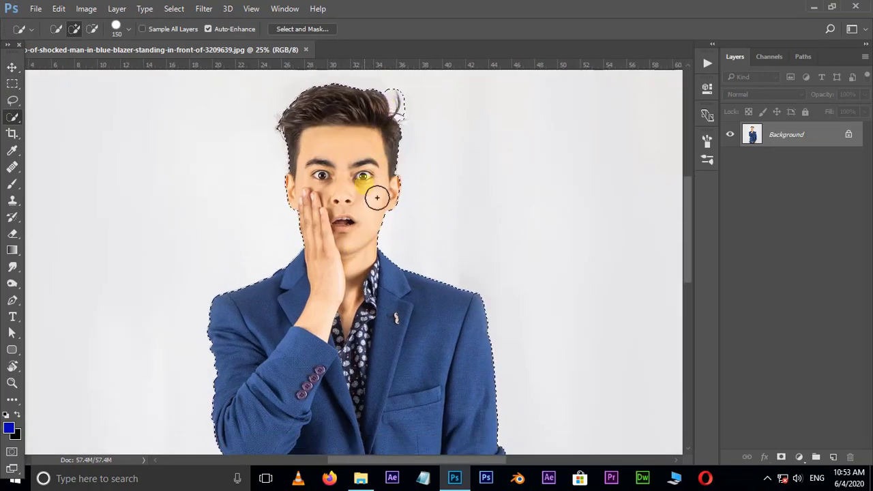
{"action": "left_click", "coordinate": [306, 29]}
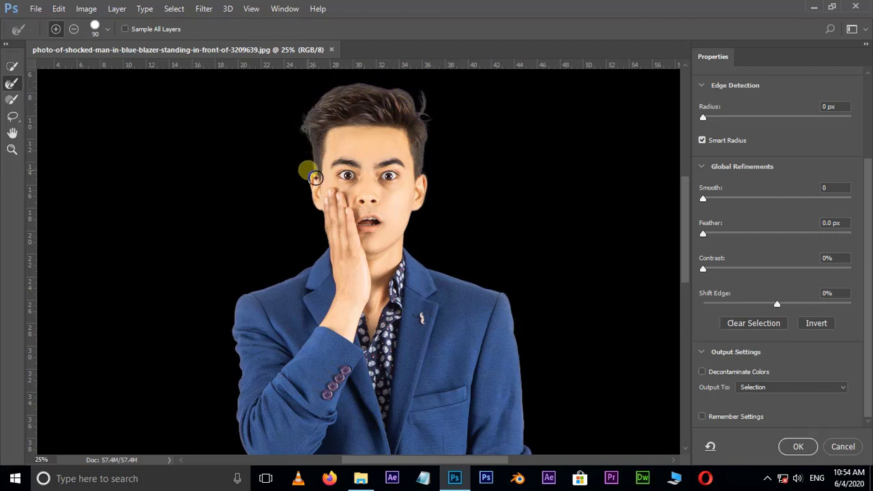
- Output the refined selection as a New Layer with Layer Mask
{"action": "left_click", "coordinate": [777, 388]}
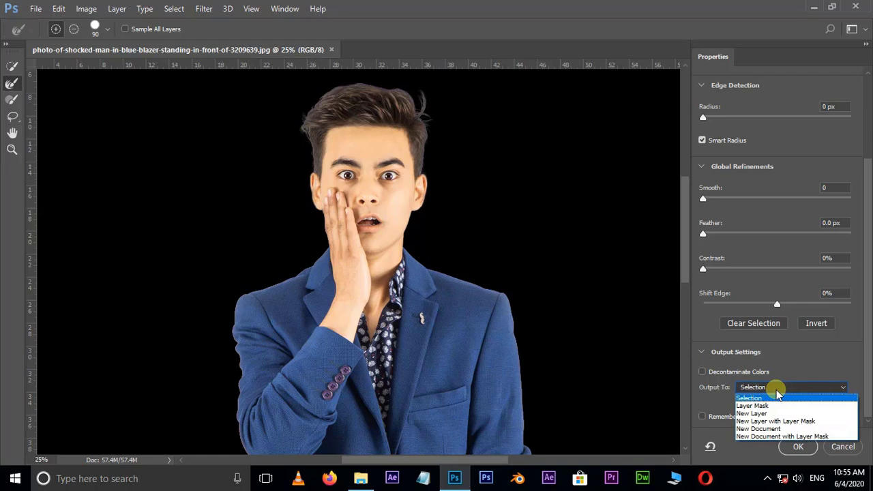
{"action": "left_click", "coordinate": [782, 422]}
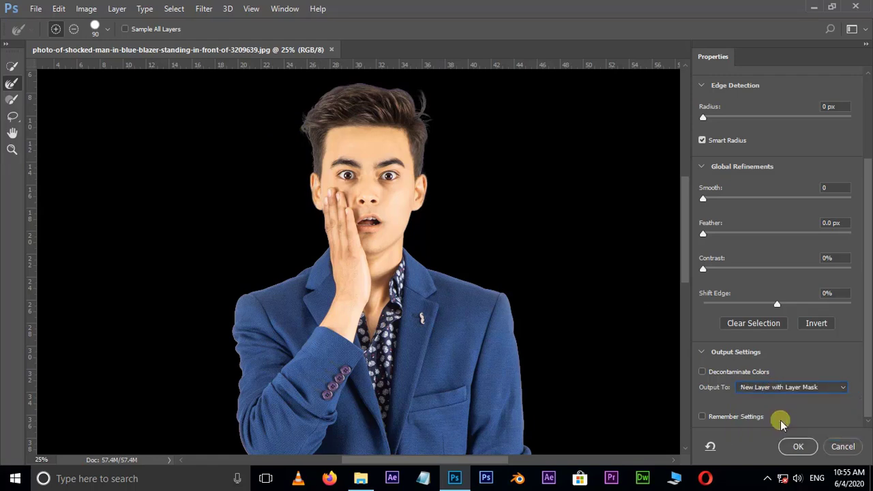
{"action": "left_click", "coordinate": [798, 447]}
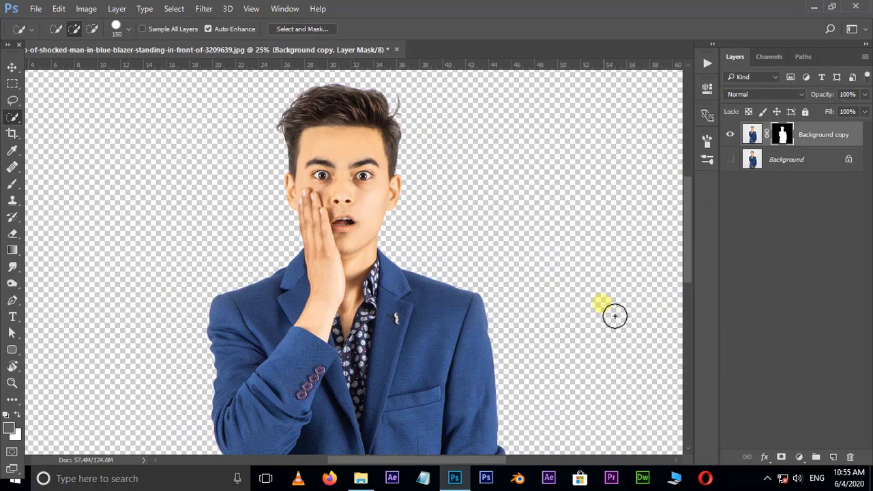
- Add a foreground-to-background blue Gradient Fill layer above the Background layer
{"action": "key", "text": "ctrl+minus"}
{"action": "key", "text": "ctrl+minus"}
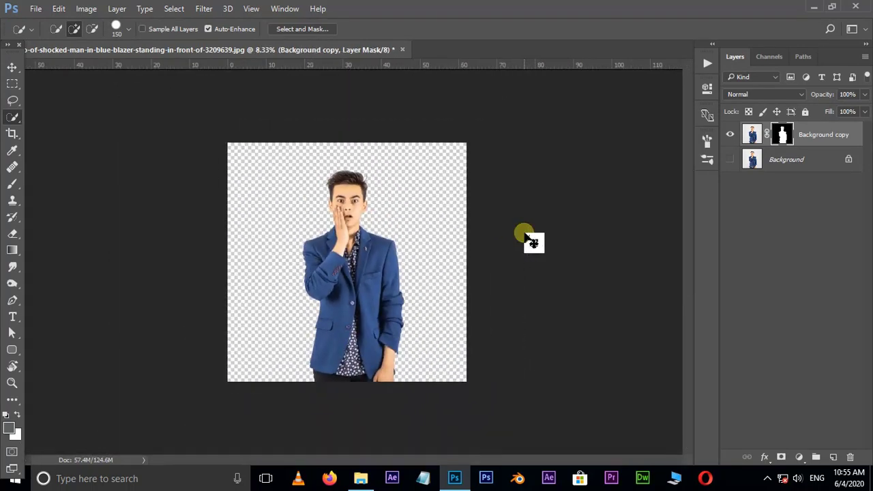
{"action": "key", "text": "ctrl+plus"}
{"action": "key", "text": "v"}
{"action": "left_click", "coordinate": [786, 170]}
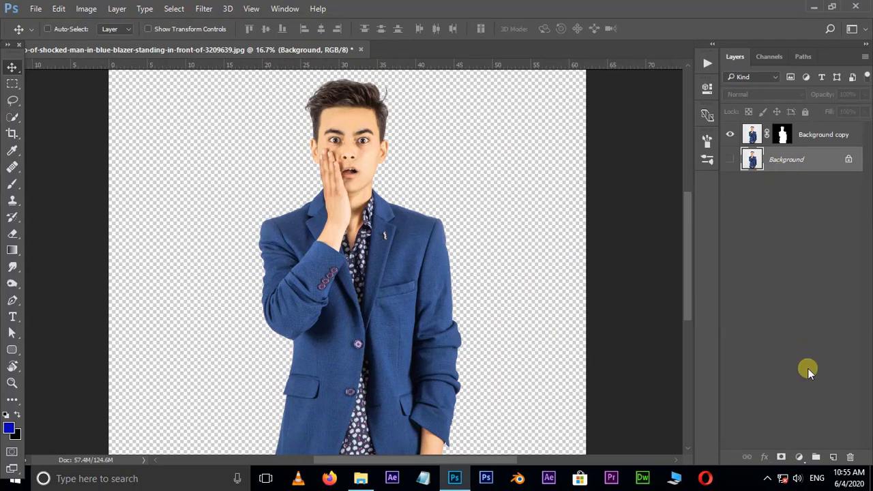
{"action": "left_click", "coordinate": [800, 456]}
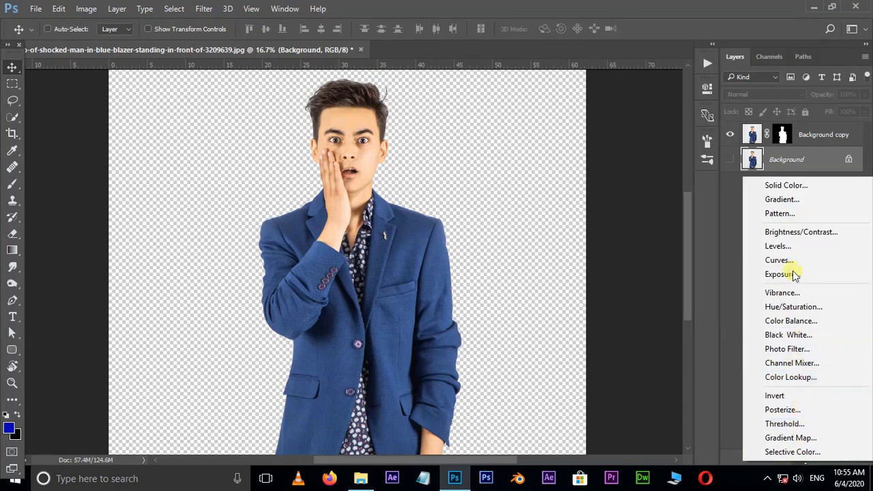
{"action": "left_click", "coordinate": [795, 200]}
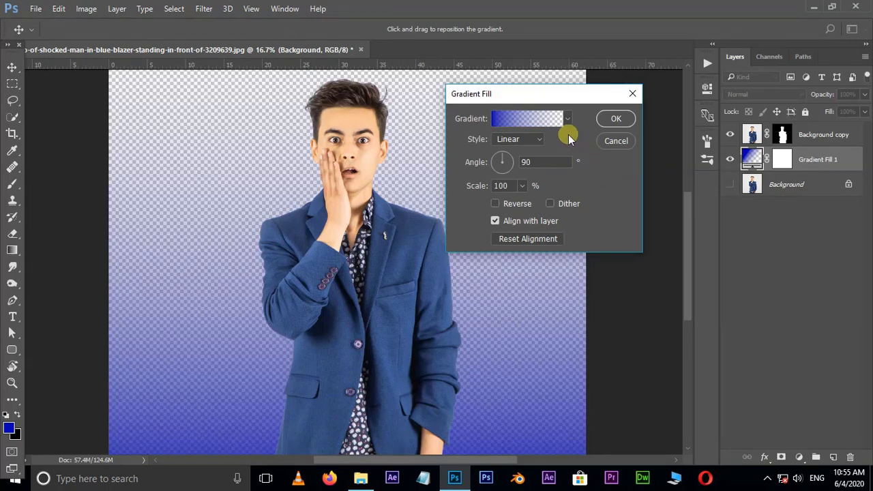
{"action": "left_click", "coordinate": [568, 119]}
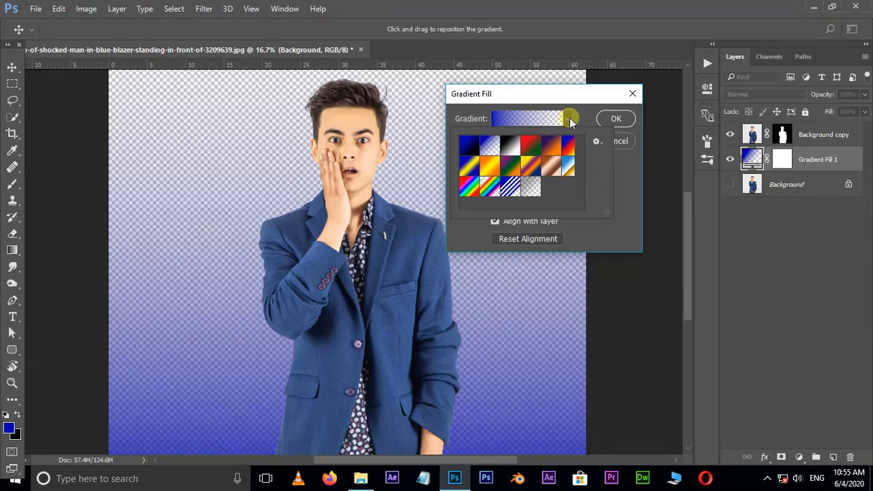
{"action": "left_click", "coordinate": [469, 146]}
{"action": "left_click", "coordinate": [613, 120]}
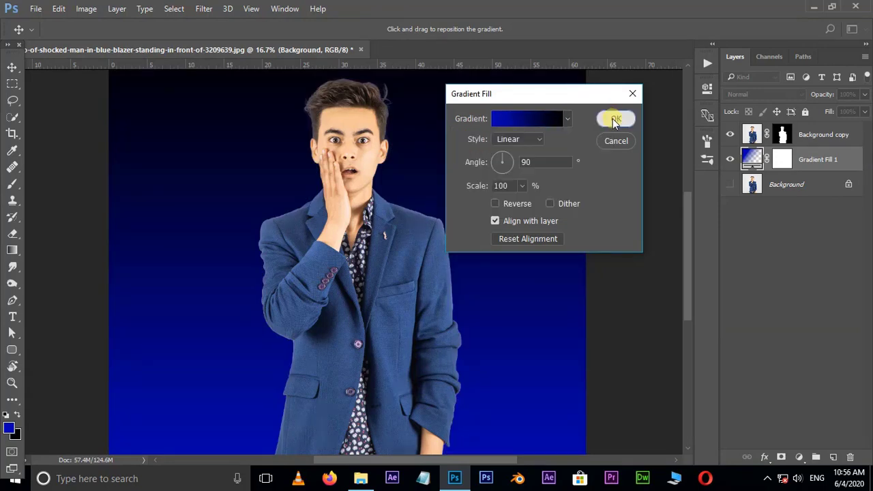
{"action": "scroll", "coordinate": [500, 193], "scroll_direction": "down", "scroll_amount": 3}
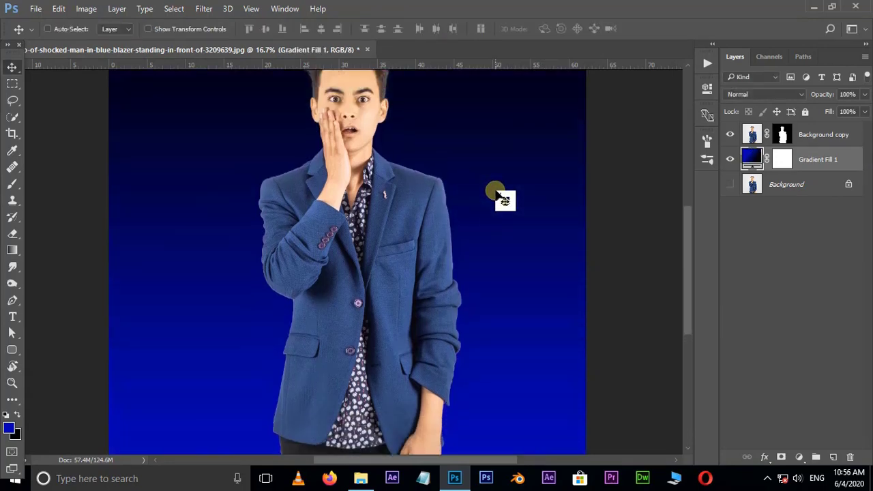
{"action": "scroll", "coordinate": [500, 196], "scroll_direction": "up", "scroll_amount": 1}
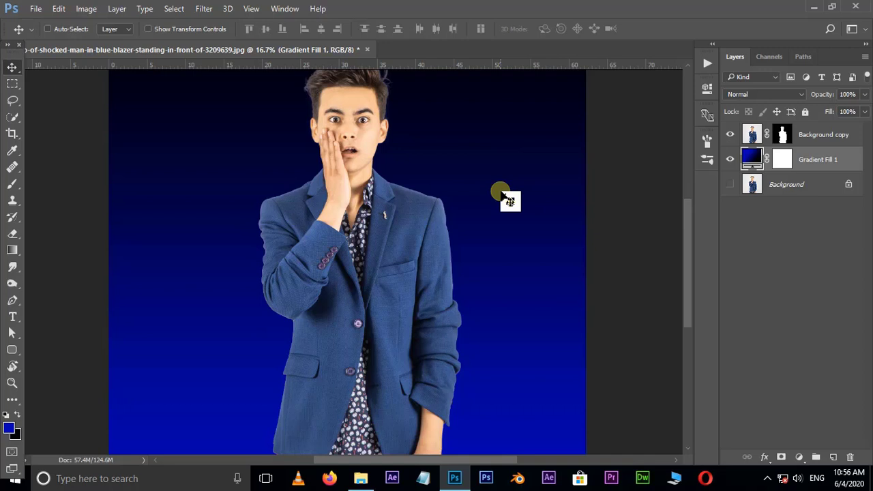
- Load the man's mask as a selection and add a new empty Layer 1
{"action": "key", "text": "ctrl+minus"}
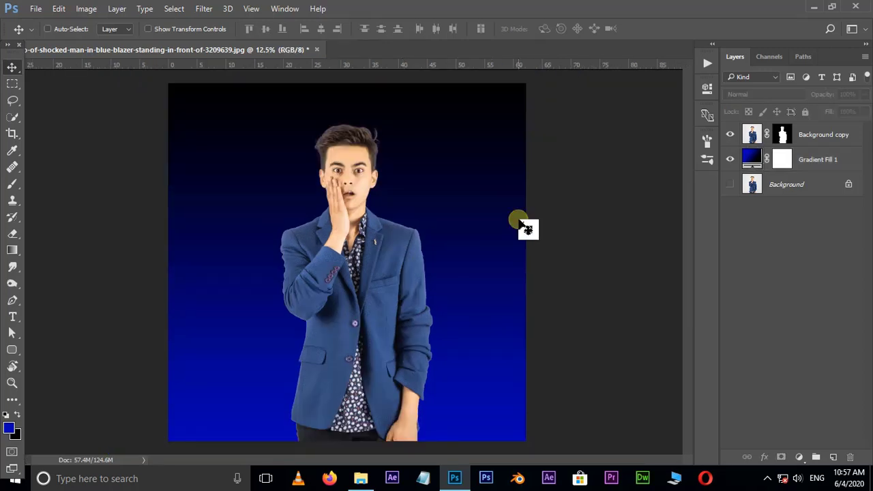
{"action": "key", "text": "ctrl"}
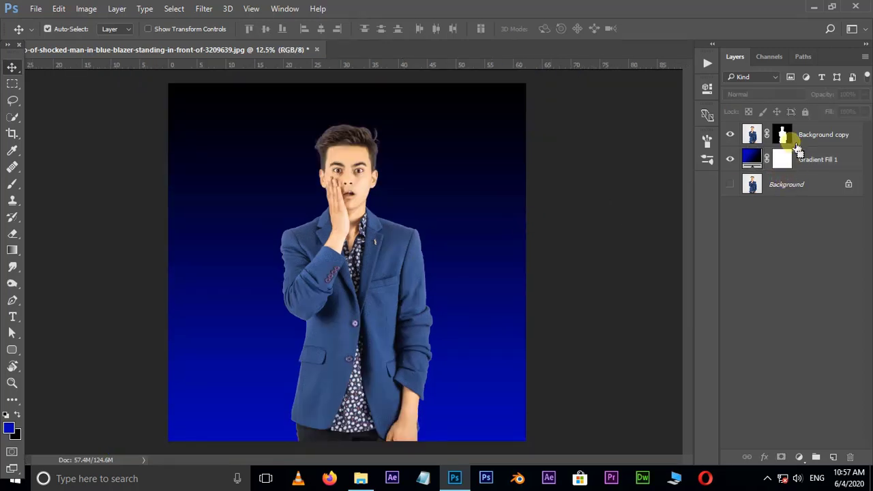
{"action": "left_click", "coordinate": [786, 140], "text": "ctrl"}
{"action": "key", "text": "ctrl+plus"}
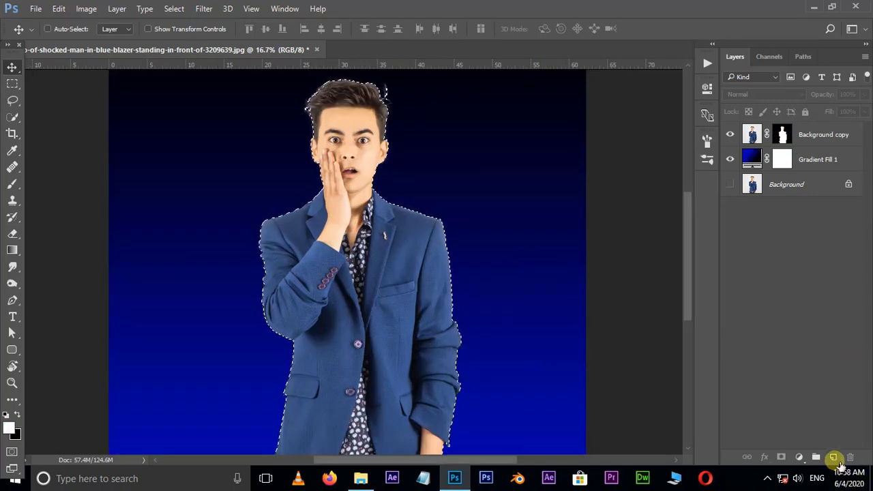
{"action": "left_click", "coordinate": [833, 457]}
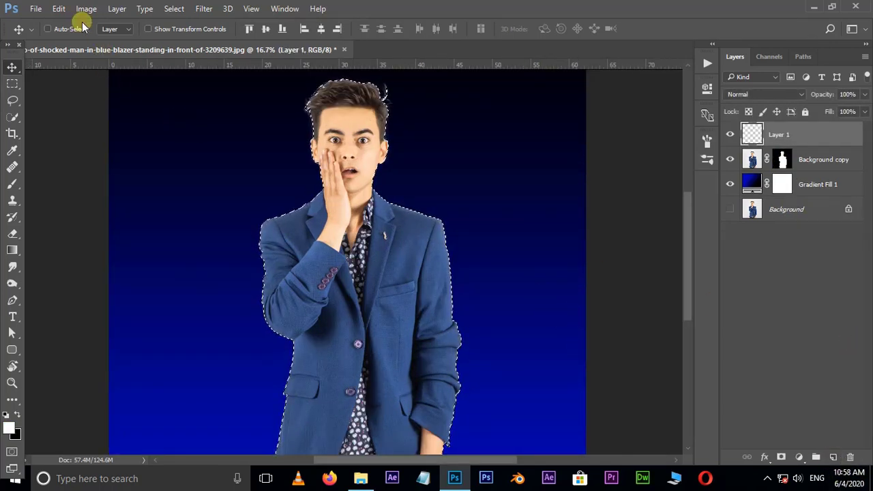
- Stroke the selection with a 20 px white outline
{"action": "left_click", "coordinate": [60, 9]}
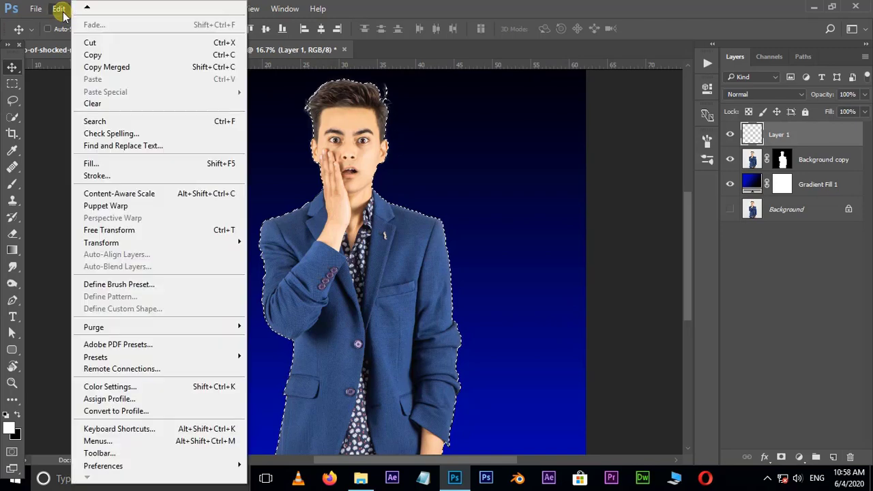
{"action": "left_click", "coordinate": [96, 176]}
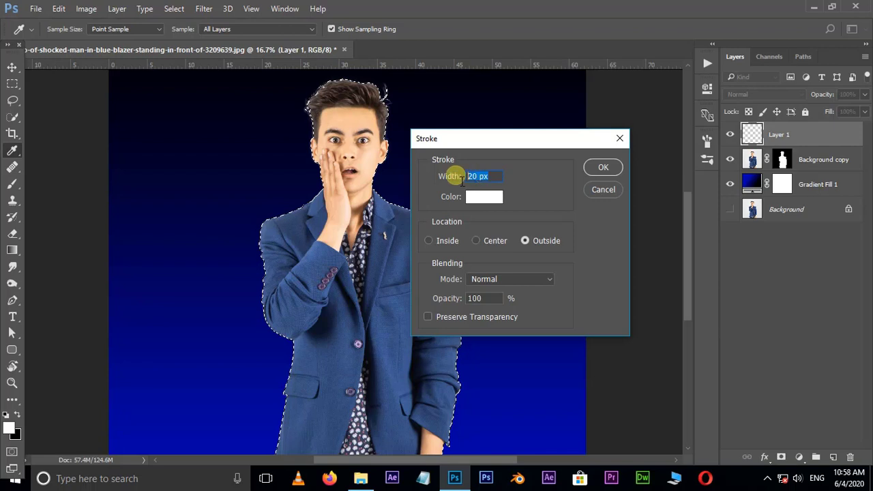
{"action": "left_click", "coordinate": [480, 197]}
{"action": "left_click_drag", "start_coordinate": [604, 166], "coordinate": [500, 85]}
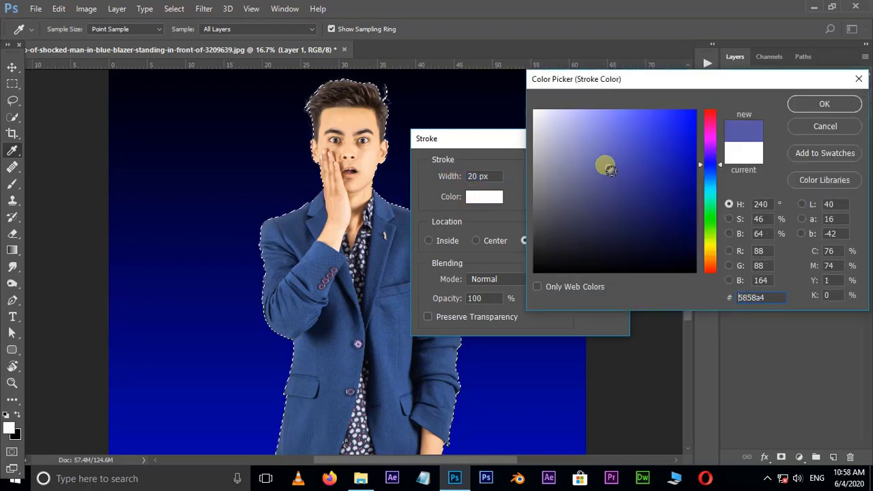
{"action": "left_click", "coordinate": [823, 106]}
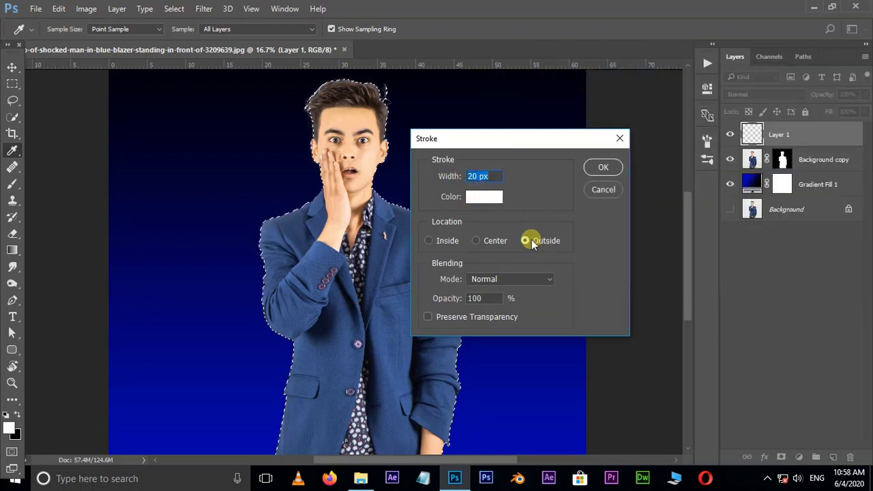
{"action": "left_click", "coordinate": [604, 167]}
{"action": "key", "text": "v"}
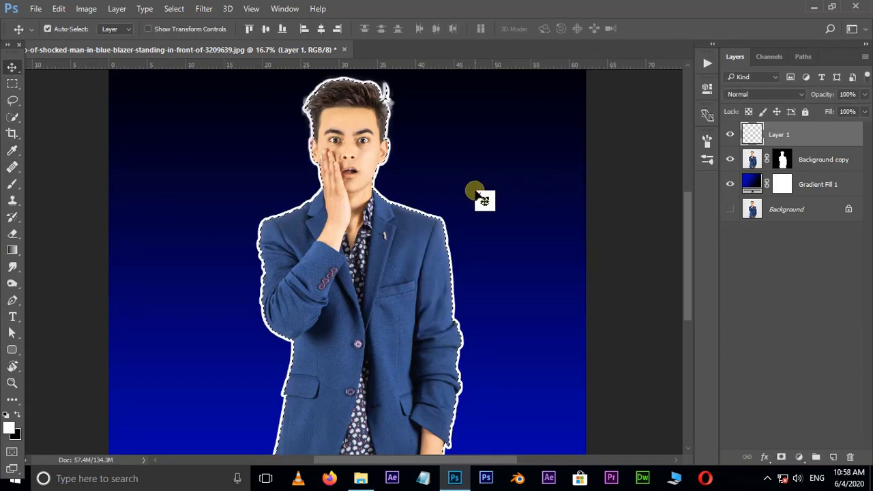
- Deselect and set the Eraser tool to size 500
{"action": "key", "text": "ctrl+plus"}
{"action": "key", "text": "ctrl+plus"}
{"action": "key", "text": "ctrl+d"}
{"action": "left_click", "coordinate": [12, 232]}
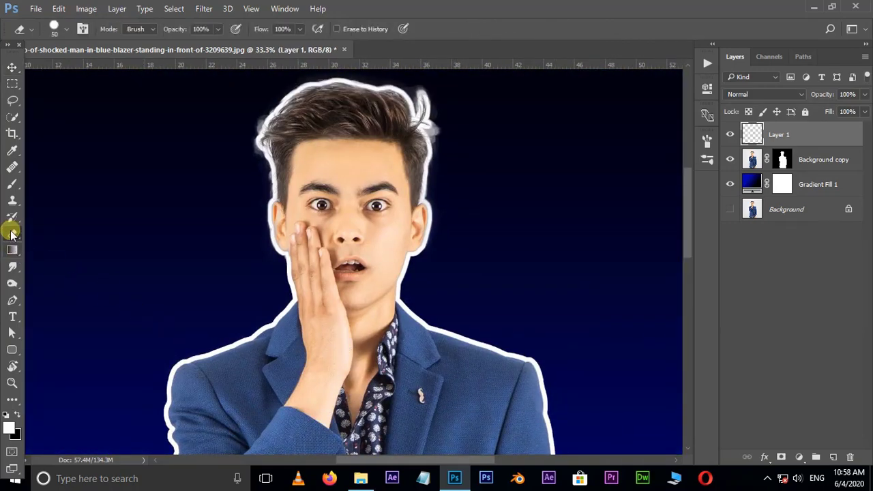
{"action": "left_click", "coordinate": [59, 229]}
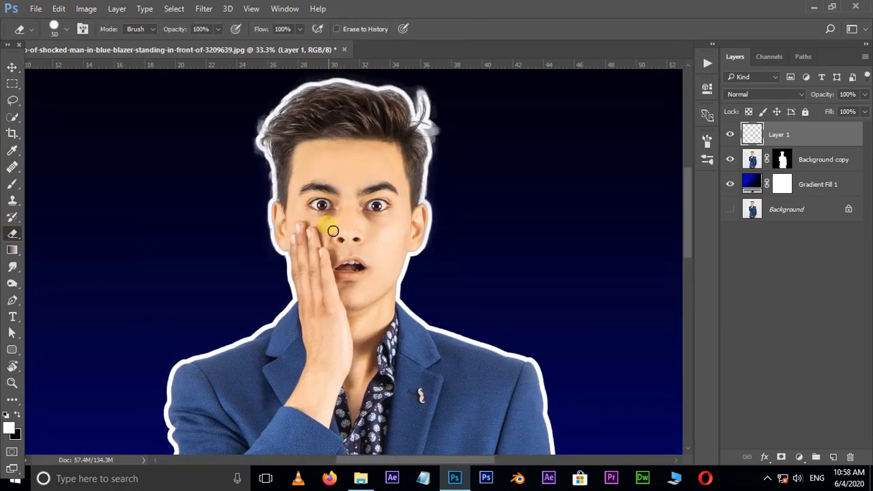
{"action": "key", "text": "bracketright"}
{"action": "key", "text": "bracketright"}
{"action": "key", "text": "bracketright"}
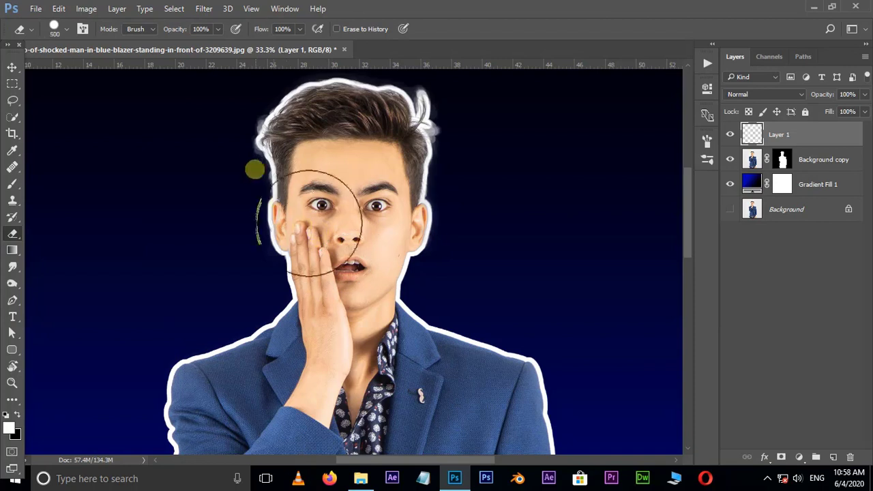
- Erase the white outline around the hair, face and neck, keeping it on the blazer
{"action": "left_click_drag", "start_coordinate": [311, 211], "coordinate": [526, 180]}
{"action": "left_click_drag", "start_coordinate": [469, 282], "coordinate": [329, 298]}
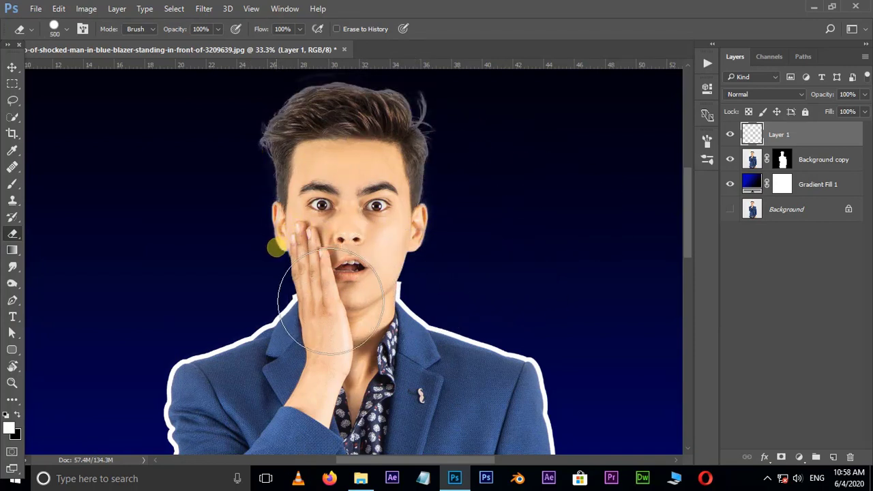
{"action": "left_click_drag", "start_coordinate": [328, 298], "coordinate": [464, 295]}
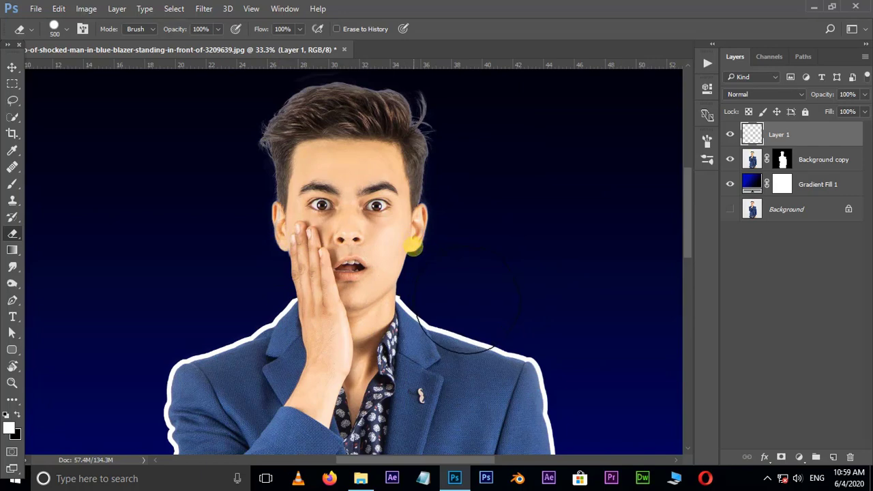
{"action": "scroll", "coordinate": [413, 246], "scroll_direction": "down", "scroll_amount": 2}
{"action": "scroll", "coordinate": [452, 230], "scroll_direction": "down", "scroll_amount": 2}
{"action": "scroll", "coordinate": [452, 230], "scroll_direction": "down", "scroll_amount": 4}
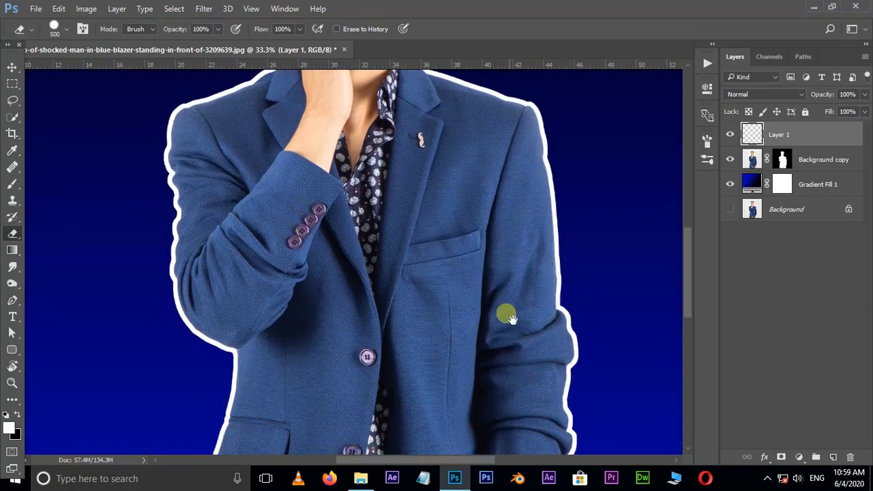
{"action": "scroll", "coordinate": [507, 311], "scroll_direction": "down", "scroll_amount": 3}
{"action": "scroll", "coordinate": [430, 164], "scroll_direction": "down", "scroll_amount": 4}
{"action": "scroll", "coordinate": [421, 189], "scroll_direction": "down", "scroll_amount": 1}
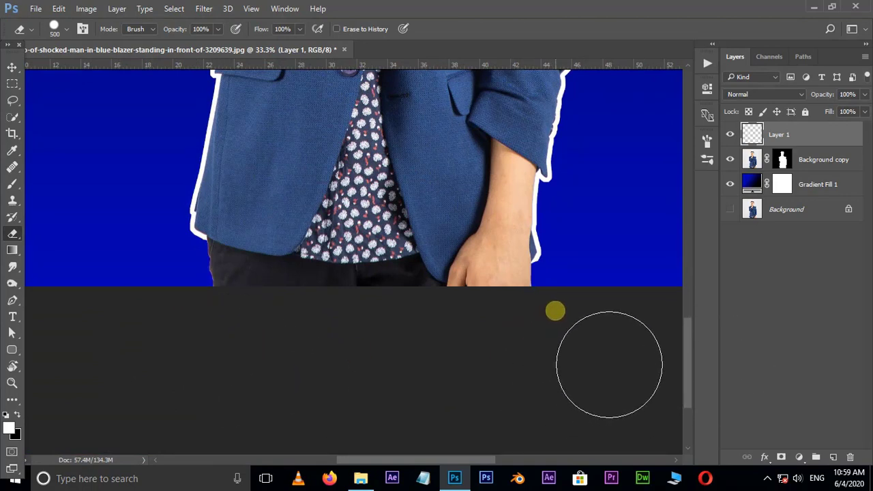
{"action": "scroll", "coordinate": [532, 327], "scroll_direction": "up", "scroll_amount": 1}
{"action": "scroll", "coordinate": [493, 347], "scroll_direction": "up", "scroll_amount": 2}
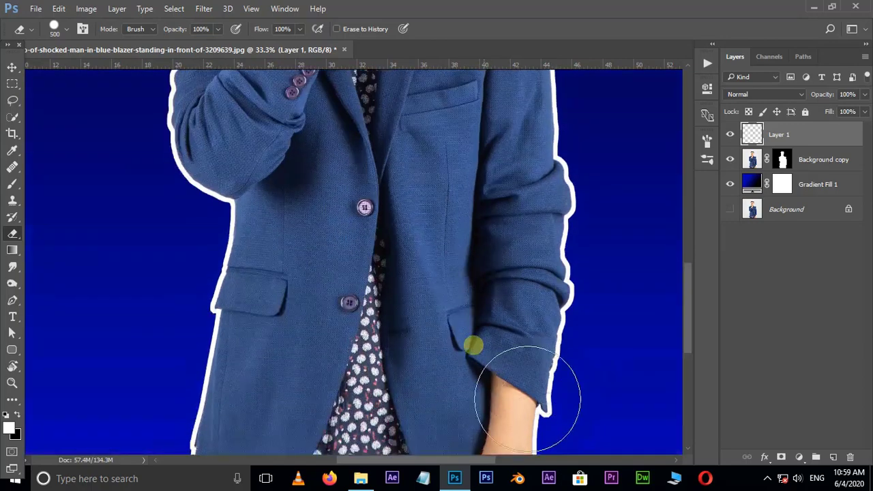
{"action": "scroll", "coordinate": [473, 347], "scroll_direction": "up", "scroll_amount": 2}
{"action": "scroll", "coordinate": [361, 338], "scroll_direction": "up", "scroll_amount": 2}
{"action": "scroll", "coordinate": [375, 298], "scroll_direction": "up", "scroll_amount": 1}
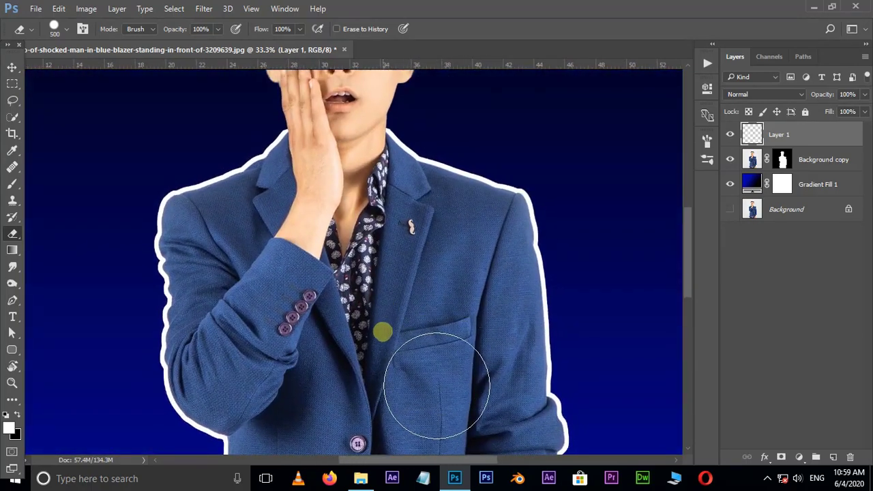
{"action": "left_click", "coordinate": [12, 184]}
- With a size 20 brush, trace white lines from the lapel edge down the sleeve to the cuff
{"action": "scroll", "coordinate": [228, 213], "scroll_direction": "up", "scroll_amount": 2}
{"action": "key", "text": "bracketleft"}
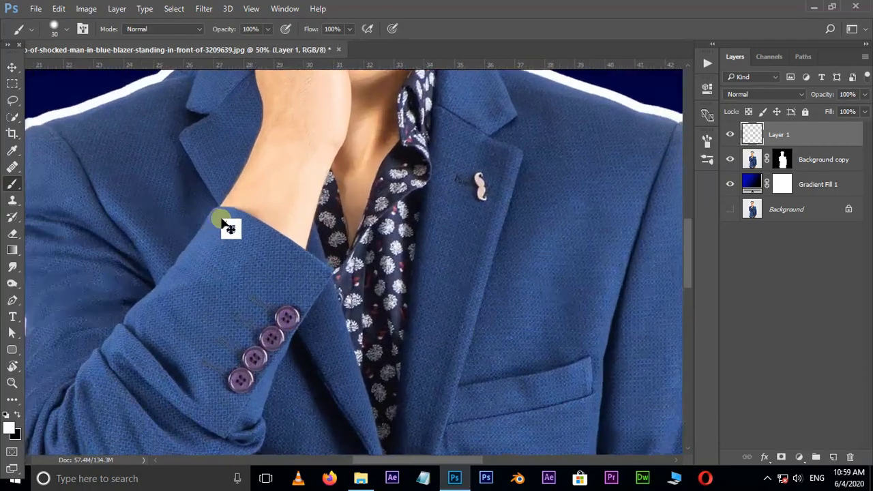
{"action": "scroll", "coordinate": [224, 228], "scroll_direction": "down", "scroll_amount": 1}
{"action": "scroll", "coordinate": [203, 146], "scroll_direction": "up", "scroll_amount": 2}
{"action": "scroll", "coordinate": [242, 279], "scroll_direction": "up", "scroll_amount": 2}
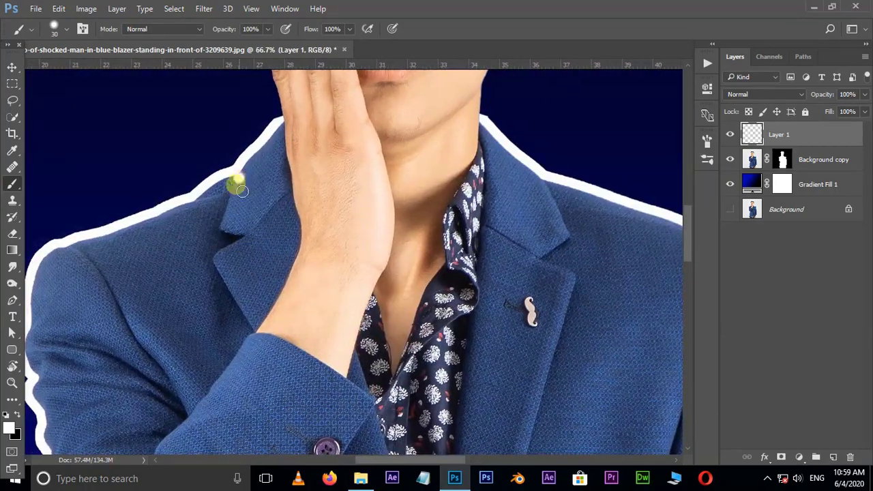
{"action": "key", "text": "bracketleft"}
{"action": "mouse_move", "coordinate": [241, 190]}
{"action": "left_mouse_down"}
{"action": "mouse_move", "coordinate": [236, 306]}
{"action": "mouse_move", "coordinate": [285, 345]}
{"action": "left_mouse_up"}
{"action": "mouse_move", "coordinate": [361, 392]}
{"action": "left_mouse_down"}
{"action": "mouse_move", "coordinate": [385, 191]}
{"action": "mouse_move", "coordinate": [327, 321]}
{"action": "mouse_move", "coordinate": [321, 176]}
{"action": "mouse_move", "coordinate": [292, 281]}
{"action": "mouse_move", "coordinate": [175, 370]}
{"action": "left_mouse_up"}
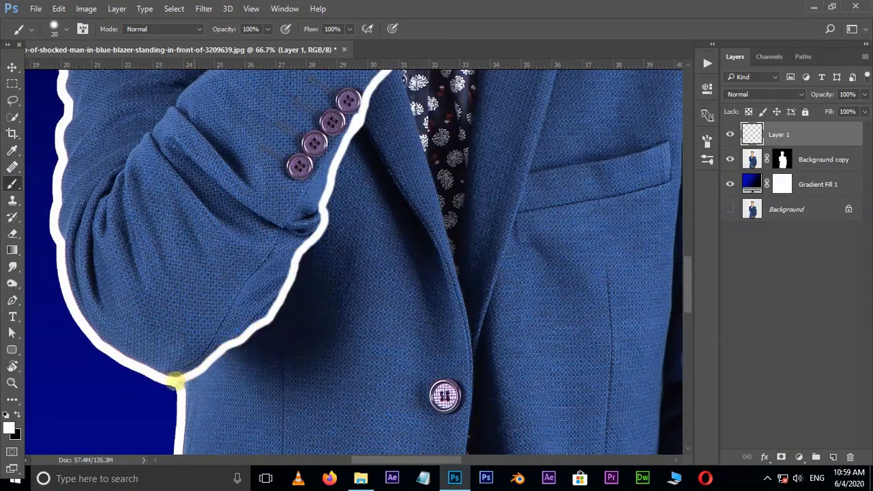
{"action": "scroll", "coordinate": [249, 195], "scroll_direction": "up", "scroll_amount": 3}
{"action": "mouse_move", "coordinate": [249, 195]}
{"action": "left_mouse_down"}
{"action": "mouse_move", "coordinate": [171, 308]}
{"action": "mouse_move", "coordinate": [205, 178]}
{"action": "left_mouse_up"}
{"action": "mouse_move", "coordinate": [205, 178]}
{"action": "left_mouse_down"}
{"action": "mouse_move", "coordinate": [141, 260]}
{"action": "mouse_move", "coordinate": [152, 226]}
{"action": "mouse_move", "coordinate": [132, 312]}
{"action": "mouse_move", "coordinate": [209, 191]}
{"action": "mouse_move", "coordinate": [296, 266]}
{"action": "mouse_move", "coordinate": [354, 218]}
{"action": "left_mouse_up"}
- At brush size 15, paint thin white fold and crease lines on the sleeve and shoulder
{"action": "key", "text": "bracketleft"}
{"action": "key", "text": "bracketright"}
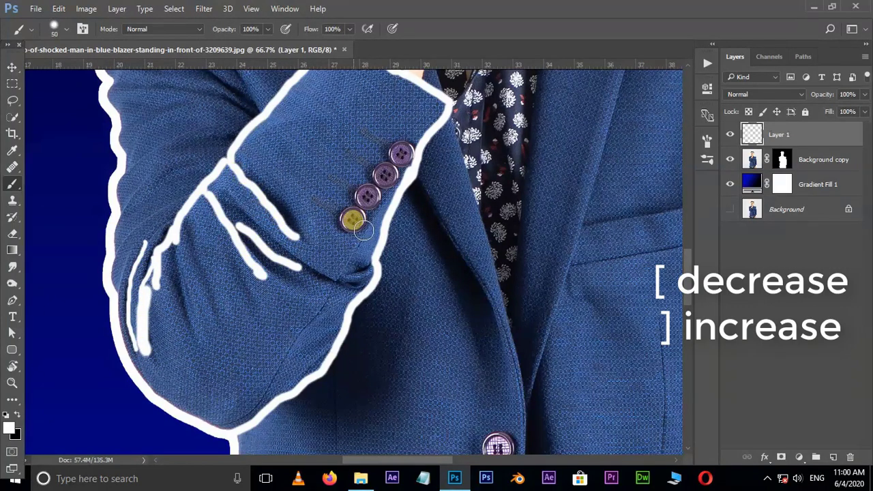
{"action": "scroll", "coordinate": [289, 197], "scroll_direction": "up", "scroll_amount": 3}
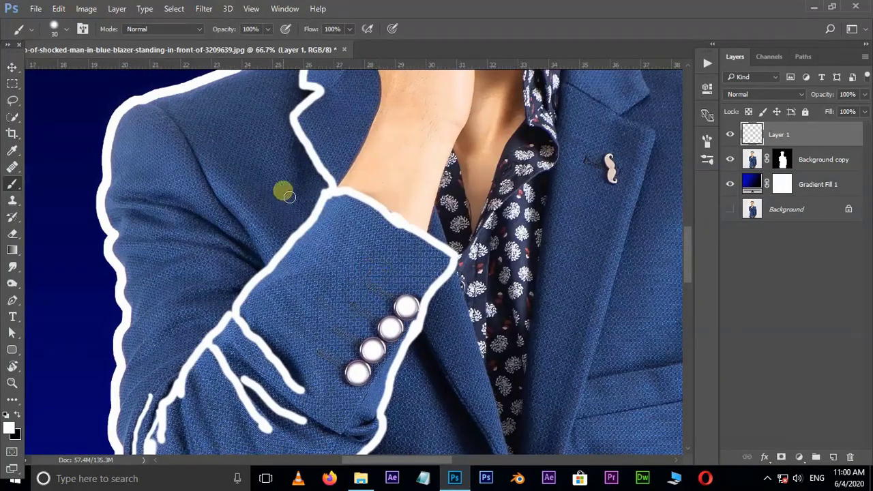
{"action": "key", "text": "bracketleft"}
{"action": "key", "text": "bracketleft"}
{"action": "key", "text": "bracketleft"}
{"action": "mouse_move", "coordinate": [147, 99]}
{"action": "left_mouse_down"}
{"action": "mouse_move", "coordinate": [201, 156]}
{"action": "mouse_move", "coordinate": [253, 235]}
{"action": "left_mouse_up"}
{"action": "left_click_drag", "start_coordinate": [123, 199], "coordinate": [256, 235]}
{"action": "left_click_drag", "start_coordinate": [140, 242], "coordinate": [235, 252]}
{"action": "left_click_drag", "start_coordinate": [228, 293], "coordinate": [167, 312]}
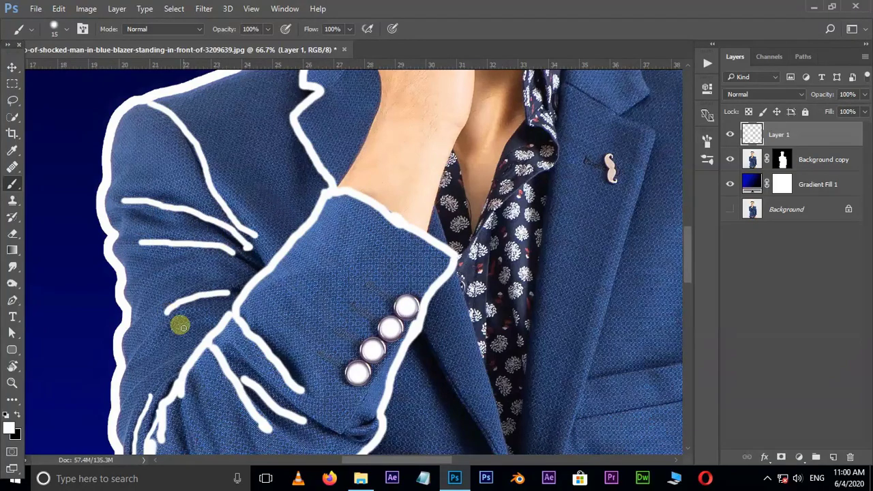
{"action": "left_click_drag", "start_coordinate": [185, 346], "coordinate": [124, 401]}
- Paint a white V at the lapel tip and trace the shirt edge, jacket front and bottom hem
{"action": "scroll", "coordinate": [156, 289], "scroll_direction": "down", "scroll_amount": 3}
{"action": "scroll", "coordinate": [156, 288], "scroll_direction": "right", "scroll_amount": 3}
{"action": "mouse_move", "coordinate": [250, 121]}
{"action": "left_mouse_down"}
{"action": "mouse_move", "coordinate": [294, 278]}
{"action": "mouse_move", "coordinate": [288, 325]}
{"action": "left_mouse_up"}
{"action": "scroll", "coordinate": [288, 325], "scroll_direction": "down", "scroll_amount": 4}
{"action": "scroll", "coordinate": [289, 326], "scroll_direction": "right", "scroll_amount": 1}
{"action": "left_click_drag", "start_coordinate": [249, 98], "coordinate": [285, 105]}
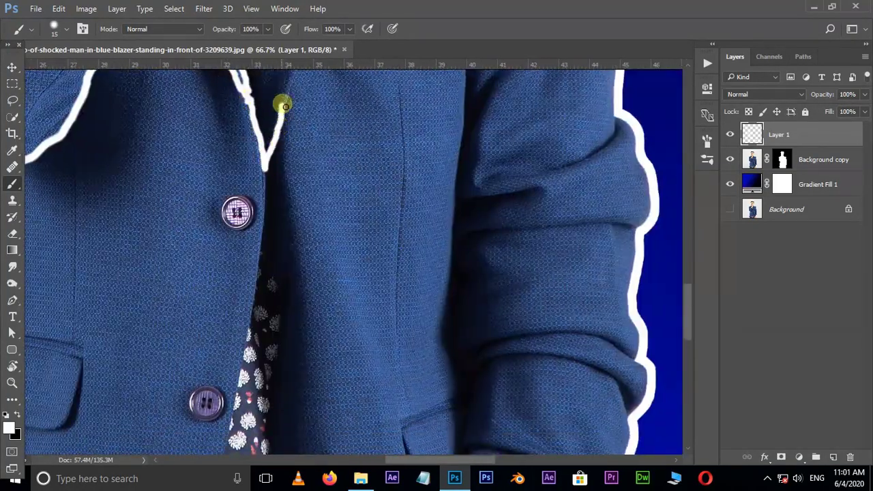
{"action": "key", "text": "ctrl+minus"}
{"action": "mouse_move", "coordinate": [312, 228]}
{"action": "left_mouse_down"}
{"action": "mouse_move", "coordinate": [327, 117]}
{"action": "mouse_move", "coordinate": [317, 266]}
{"action": "left_mouse_up"}
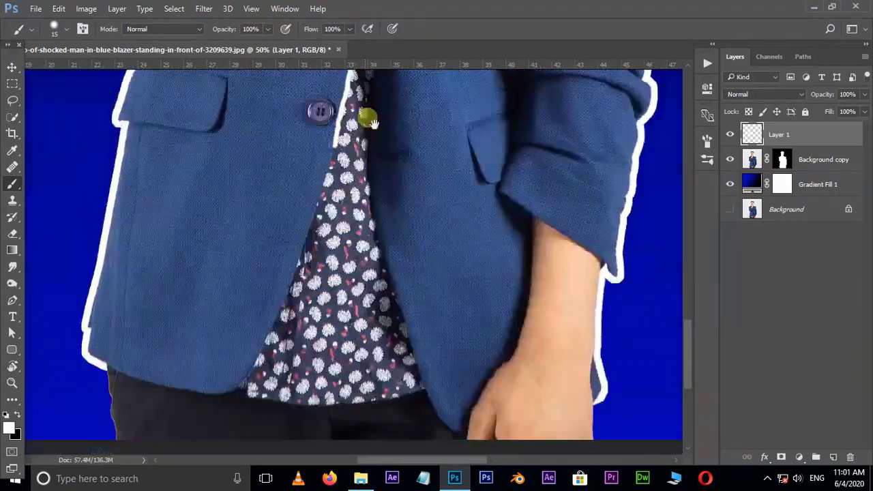
{"action": "left_click_drag", "start_coordinate": [368, 122], "coordinate": [374, 92]}
{"action": "mouse_move", "coordinate": [341, 121]}
{"action": "left_mouse_down"}
{"action": "mouse_move", "coordinate": [279, 292]}
{"action": "mouse_move", "coordinate": [220, 365]}
{"action": "left_mouse_up"}
{"action": "left_click_drag", "start_coordinate": [93, 334], "coordinate": [220, 365]}
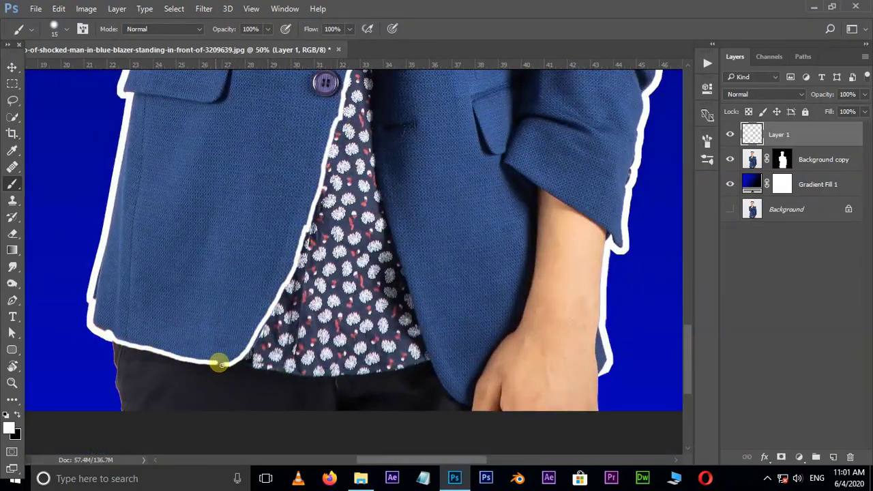
- Outline the chest pocket flap in white
{"action": "scroll", "coordinate": [132, 189], "scroll_direction": "up", "scroll_amount": 3}
{"action": "left_click_drag", "start_coordinate": [132, 191], "coordinate": [215, 205]}
{"action": "left_click_drag", "start_coordinate": [233, 153], "coordinate": [217, 203]}
{"action": "mouse_move", "coordinate": [146, 136]}
{"action": "left_mouse_down"}
{"action": "mouse_move", "coordinate": [233, 150]}
{"action": "mouse_move", "coordinate": [234, 136]}
{"action": "left_mouse_up"}
{"action": "scroll", "coordinate": [205, 121], "scroll_direction": "up", "scroll_amount": 3}
{"action": "left_click_drag", "start_coordinate": [205, 109], "coordinate": [202, 245]}
- Draw white lines along the vertical seam and below the left pocket flap
{"action": "scroll", "coordinate": [259, 311], "scroll_direction": "right", "scroll_amount": 4}
{"action": "scroll", "coordinate": [259, 312], "scroll_direction": "down", "scroll_amount": 1}
{"action": "left_click_drag", "start_coordinate": [321, 106], "coordinate": [320, 292]}
{"action": "scroll", "coordinate": [357, 225], "scroll_direction": "down", "scroll_amount": 3}
{"action": "scroll", "coordinate": [357, 224], "scroll_direction": "right", "scroll_amount": 1}
{"action": "left_click_drag", "start_coordinate": [358, 223], "coordinate": [313, 249]}
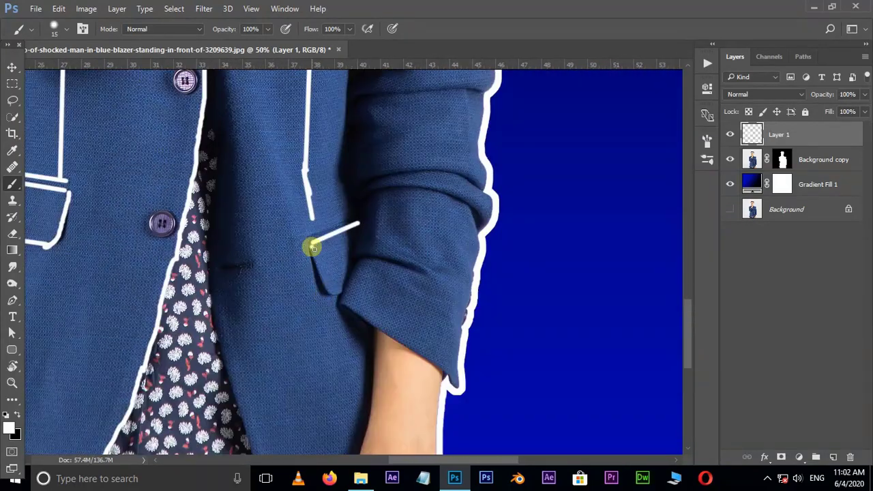
{"action": "scroll", "coordinate": [331, 305], "scroll_direction": "left", "scroll_amount": 3}
{"action": "scroll", "coordinate": [331, 305], "scroll_direction": "down", "scroll_amount": 1}
{"action": "left_click_drag", "start_coordinate": [162, 173], "coordinate": [162, 269]}
- Add more vertical white seam lines down the jacket front
{"action": "scroll", "coordinate": [161, 268], "scroll_direction": "down", "scroll_amount": 2}
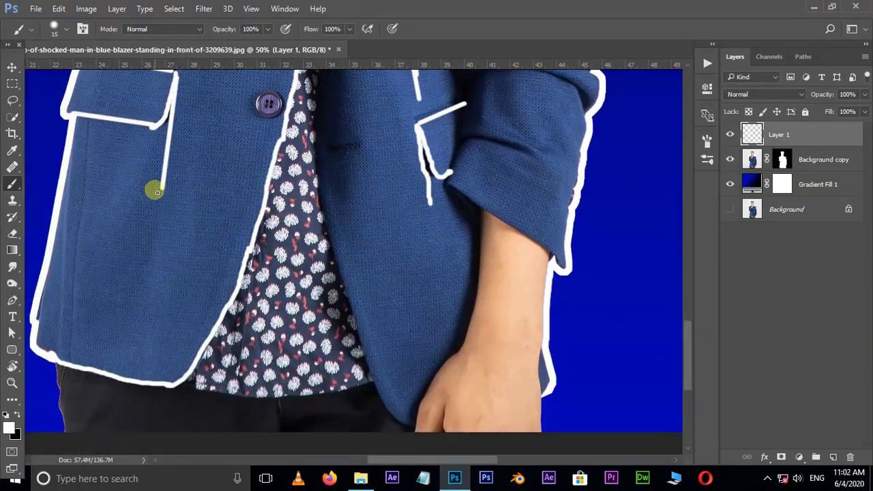
{"action": "scroll", "coordinate": [355, 178], "scroll_direction": "down", "scroll_amount": 1}
{"action": "scroll", "coordinate": [326, 146], "scroll_direction": "up", "scroll_amount": 5}
{"action": "left_click_drag", "start_coordinate": [318, 121], "coordinate": [320, 235]}
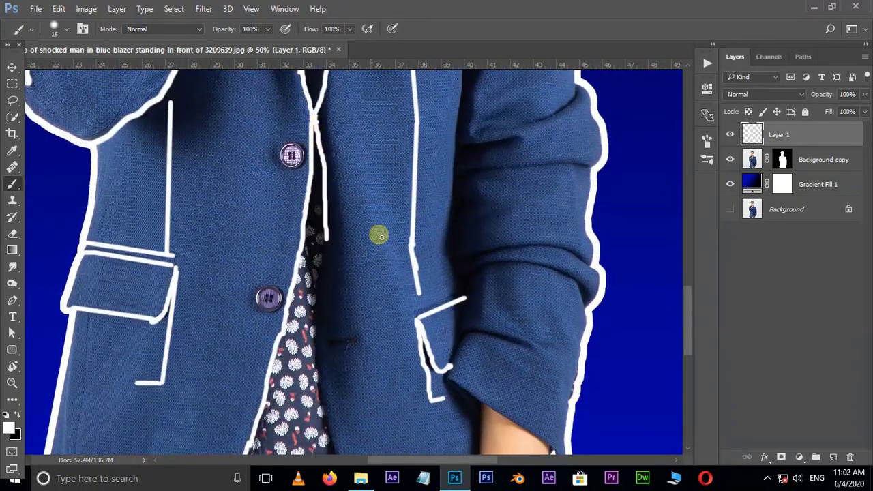
{"action": "scroll", "coordinate": [328, 163], "scroll_direction": "down", "scroll_amount": 4}
{"action": "scroll", "coordinate": [285, 100], "scroll_direction": "right", "scroll_amount": 1}
{"action": "scroll", "coordinate": [285, 100], "scroll_direction": "down", "scroll_amount": 3}
{"action": "scroll", "coordinate": [285, 100], "scroll_direction": "right", "scroll_amount": 1}
{"action": "left_click_drag", "start_coordinate": [292, 116], "coordinate": [312, 311]}
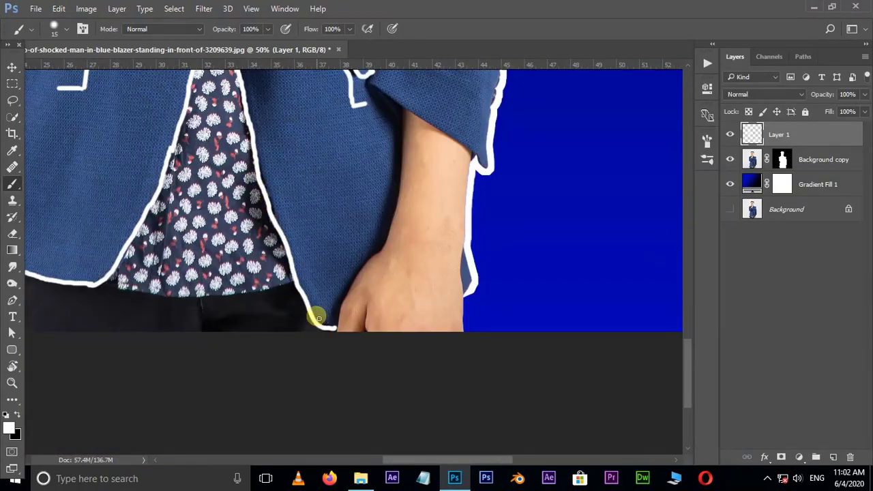
- Outline the rolled sleeve cuff edge with several white strokes
{"action": "scroll", "coordinate": [311, 312], "scroll_direction": "right", "scroll_amount": 2}
{"action": "scroll", "coordinate": [189, 135], "scroll_direction": "up", "scroll_amount": 3}
{"action": "scroll", "coordinate": [224, 217], "scroll_direction": "up", "scroll_amount": 2}
{"action": "scroll", "coordinate": [223, 216], "scroll_direction": "left", "scroll_amount": 3}
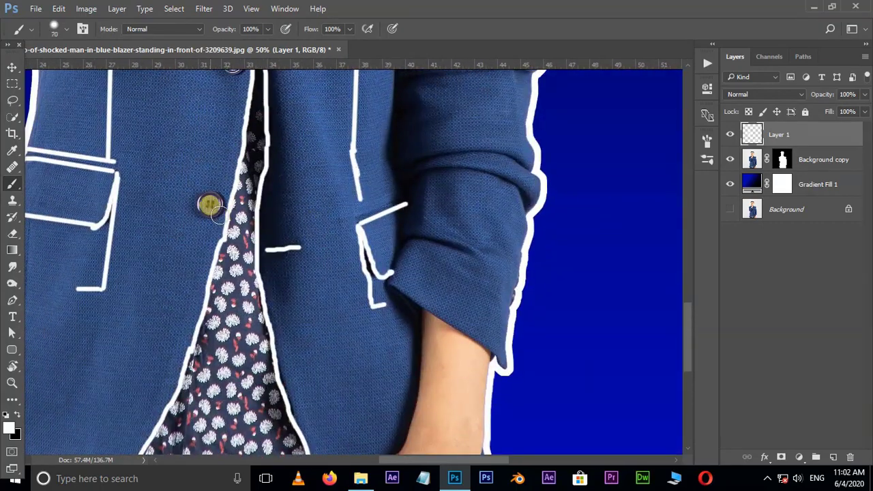
{"action": "scroll", "coordinate": [220, 212], "scroll_direction": "down", "scroll_amount": 1}
{"action": "scroll", "coordinate": [234, 214], "scroll_direction": "down", "scroll_amount": 1}
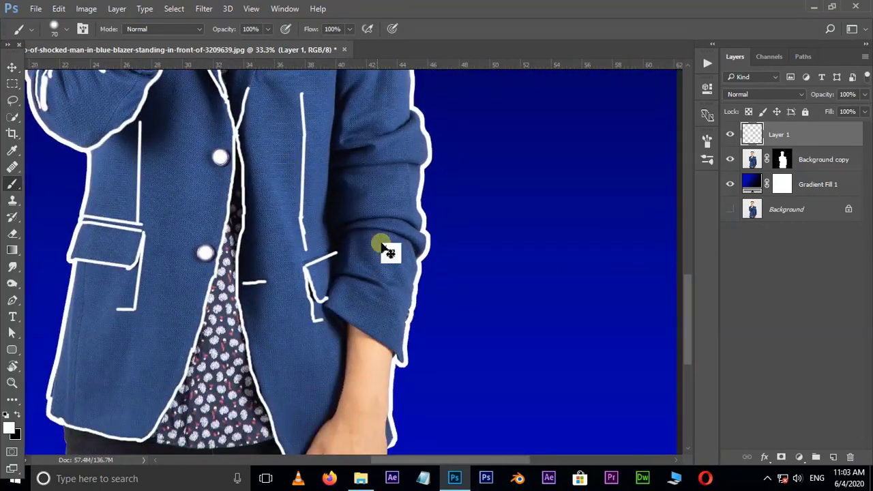
{"action": "scroll", "coordinate": [416, 286], "scroll_direction": "up", "scroll_amount": 3}
{"action": "left_click_drag", "start_coordinate": [442, 309], "coordinate": [337, 239]}
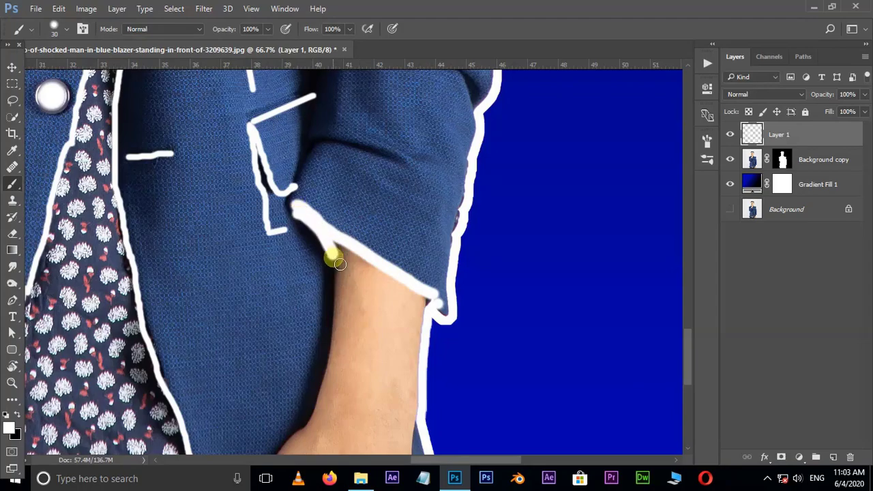
{"action": "scroll", "coordinate": [339, 263], "scroll_direction": "up", "scroll_amount": 2}
{"action": "mouse_move", "coordinate": [339, 269]}
{"action": "left_mouse_down"}
{"action": "mouse_move", "coordinate": [341, 195]}
{"action": "mouse_move", "coordinate": [418, 185]}
{"action": "mouse_move", "coordinate": [318, 196]}
{"action": "left_mouse_up"}
{"action": "scroll", "coordinate": [321, 273], "scroll_direction": "up", "scroll_amount": 2}
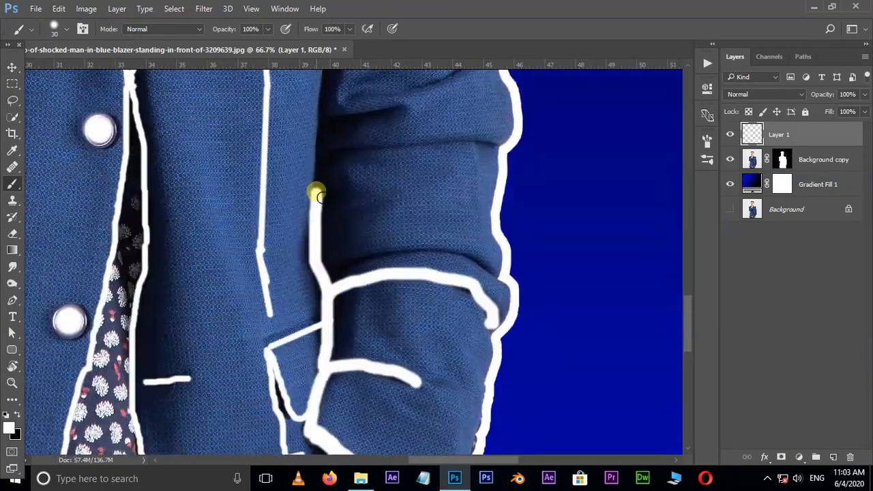
{"action": "scroll", "coordinate": [318, 196], "scroll_direction": "up", "scroll_amount": 2}
{"action": "left_click_drag", "start_coordinate": [327, 350], "coordinate": [321, 146]}
{"action": "scroll", "coordinate": [321, 146], "scroll_direction": "up", "scroll_amount": 3}
{"action": "scroll", "coordinate": [328, 257], "scroll_direction": "up", "scroll_amount": 1}
{"action": "left_click_drag", "start_coordinate": [317, 310], "coordinate": [354, 235]}
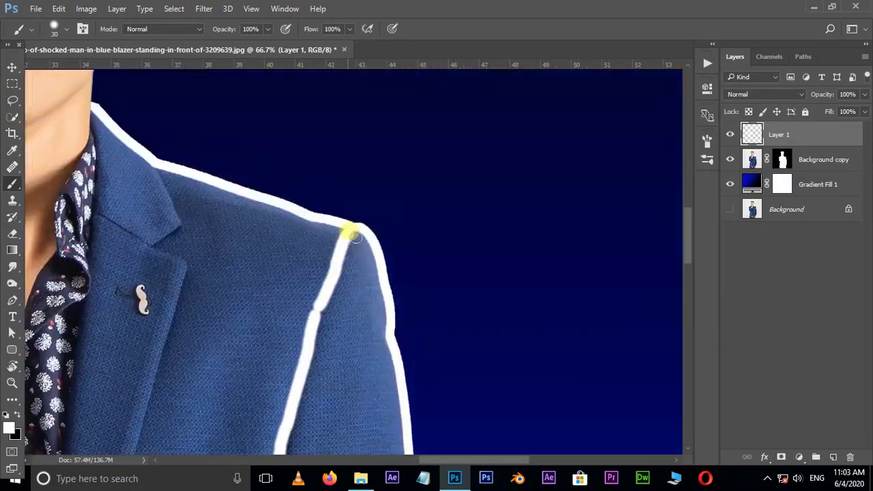
- Add further white strokes around the cuff and lower sleeve
{"action": "scroll", "coordinate": [307, 184], "scroll_direction": "left", "scroll_amount": 3}
{"action": "scroll", "coordinate": [258, 131], "scroll_direction": "down", "scroll_amount": 2}
{"action": "scroll", "coordinate": [267, 254], "scroll_direction": "down", "scroll_amount": 2}
{"action": "mouse_move", "coordinate": [304, 119]}
{"action": "left_mouse_down"}
{"action": "mouse_move", "coordinate": [262, 256]}
{"action": "mouse_move", "coordinate": [229, 288]}
{"action": "left_mouse_up"}
{"action": "scroll", "coordinate": [230, 288], "scroll_direction": "down", "scroll_amount": 2}
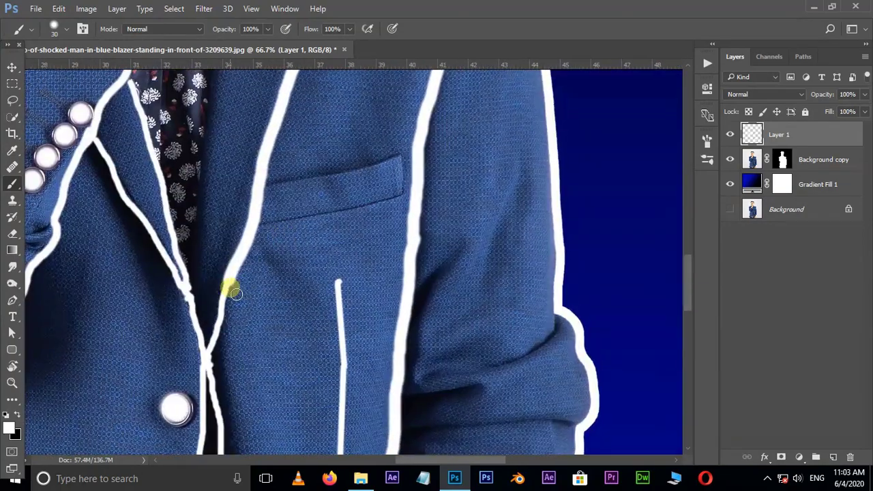
{"action": "scroll", "coordinate": [229, 288], "scroll_direction": "up", "scroll_amount": 1}
{"action": "left_click_drag", "start_coordinate": [252, 238], "coordinate": [389, 249]}
{"action": "scroll", "coordinate": [331, 136], "scroll_direction": "down", "scroll_amount": 3}
{"action": "scroll", "coordinate": [409, 307], "scroll_direction": "down", "scroll_amount": 1}
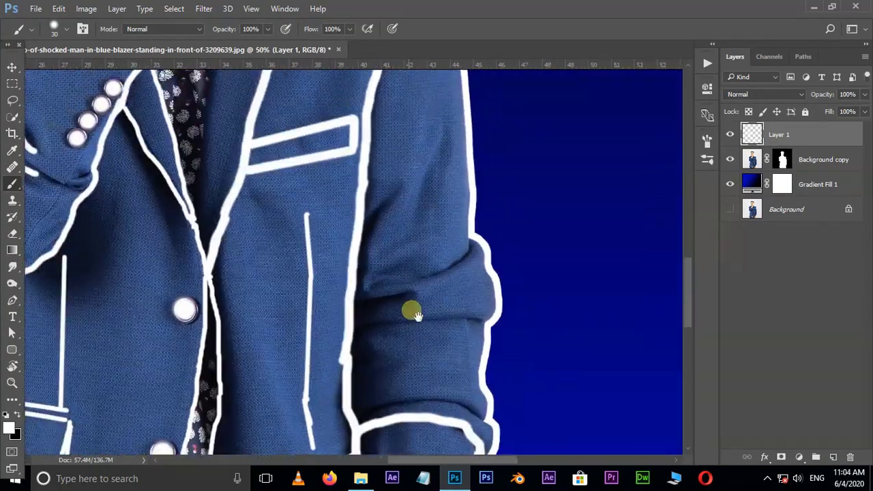
{"action": "left_click_drag", "start_coordinate": [478, 237], "coordinate": [402, 276]}
{"action": "left_click_drag", "start_coordinate": [356, 301], "coordinate": [406, 296]}
{"action": "left_click_drag", "start_coordinate": [345, 349], "coordinate": [470, 324]}
- Finish outlining the sleeve edge with final white lines
{"action": "scroll", "coordinate": [471, 325], "scroll_direction": "down", "scroll_amount": 3}
{"action": "mouse_move", "coordinate": [364, 300]}
{"action": "left_mouse_down"}
{"action": "mouse_move", "coordinate": [487, 296]}
{"action": "mouse_move", "coordinate": [492, 197]}
{"action": "left_mouse_up"}
{"action": "scroll", "coordinate": [423, 238], "scroll_direction": "down", "scroll_amount": 2}
{"action": "scroll", "coordinate": [396, 284], "scroll_direction": "up", "scroll_amount": 5}
{"action": "scroll", "coordinate": [396, 284], "scroll_direction": "up", "scroll_amount": 1}
{"action": "scroll", "coordinate": [429, 300], "scroll_direction": "up", "scroll_amount": 5}
{"action": "left_click_drag", "start_coordinate": [344, 147], "coordinate": [321, 349]}
{"action": "scroll", "coordinate": [327, 299], "scroll_direction": "down", "scroll_amount": 4}
{"action": "scroll", "coordinate": [306, 218], "scroll_direction": "up", "scroll_amount": 2}
- With a smaller brush, trace the wrist edge down to the cuff in white
{"action": "scroll", "coordinate": [370, 137], "scroll_direction": "up", "scroll_amount": 3}
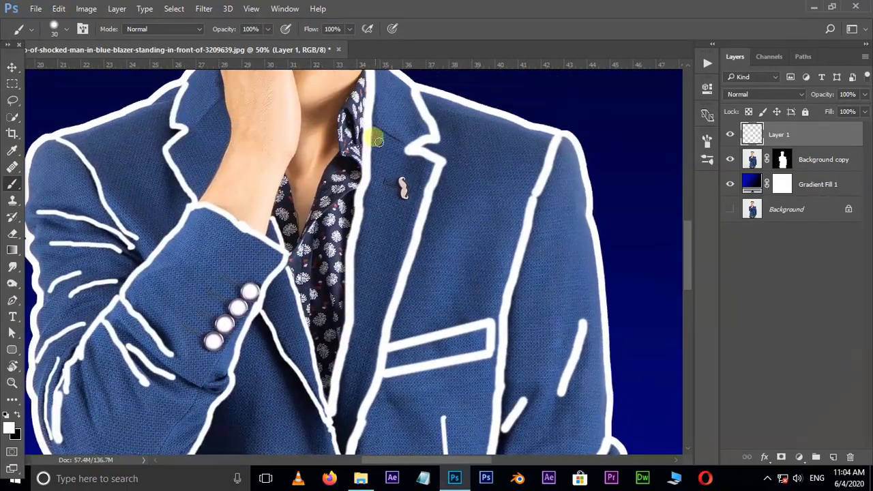
{"action": "scroll", "coordinate": [361, 193], "scroll_direction": "up", "scroll_amount": 1}
{"action": "scroll", "coordinate": [363, 192], "scroll_direction": "up", "scroll_amount": 1}
{"action": "key", "text": "bracketleft"}
{"action": "key", "text": "bracketleft"}
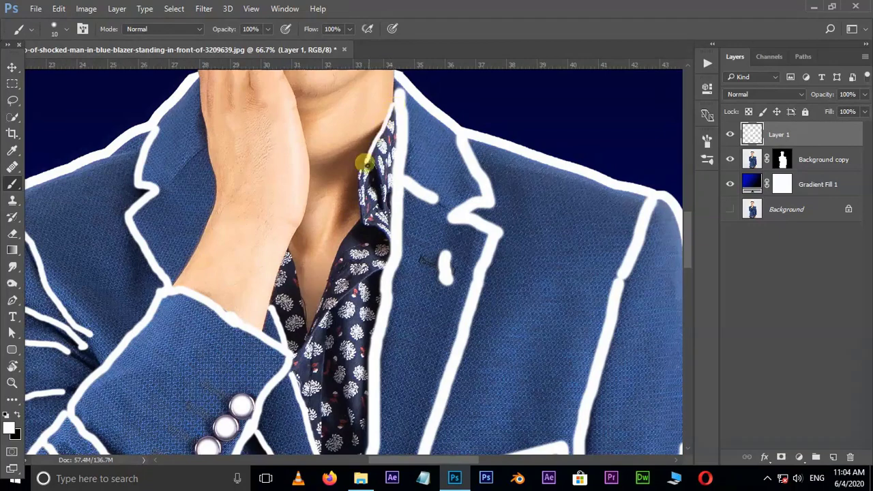
{"action": "scroll", "coordinate": [322, 181], "scroll_direction": "left", "scroll_amount": 3}
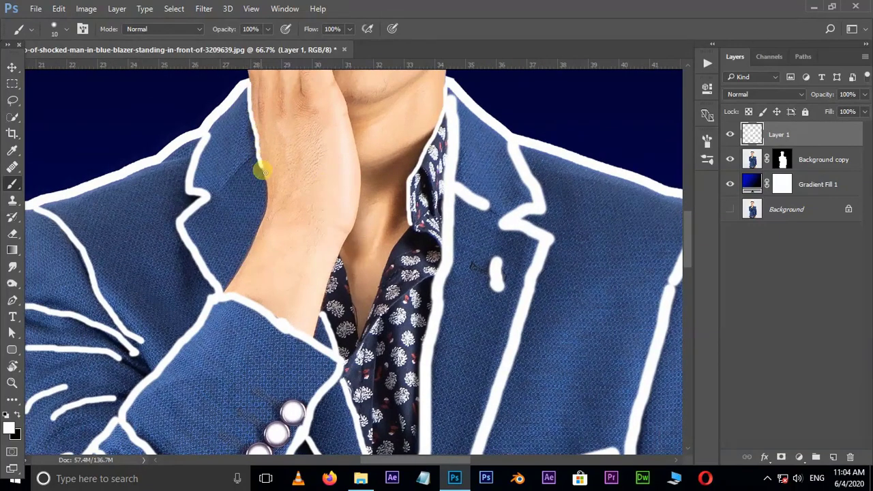
{"action": "left_click_drag", "start_coordinate": [268, 225], "coordinate": [233, 284]}
- Enlarge the brush again and trace the shirt collar edge in white
{"action": "key", "text": "bracketright"}
{"action": "scroll", "coordinate": [265, 229], "scroll_direction": "up", "scroll_amount": 2}
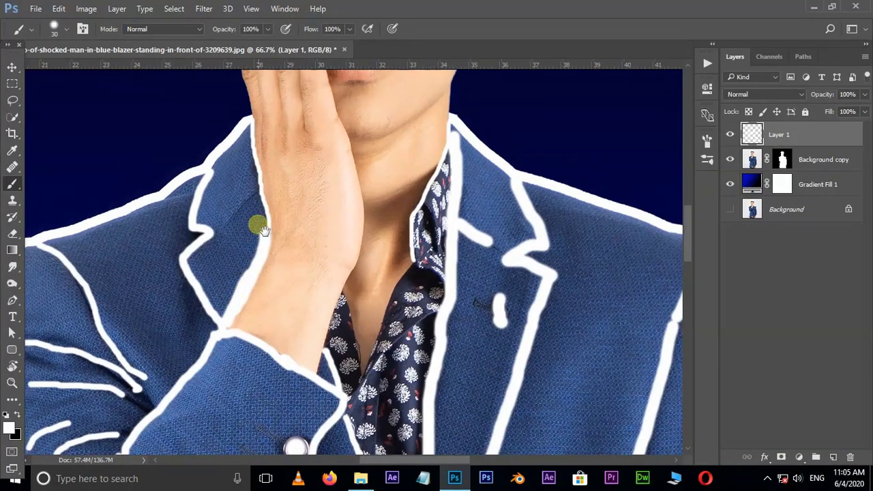
{"action": "scroll", "coordinate": [448, 127], "scroll_direction": "down", "scroll_amount": 5}
{"action": "scroll", "coordinate": [376, 198], "scroll_direction": "down", "scroll_amount": 1}
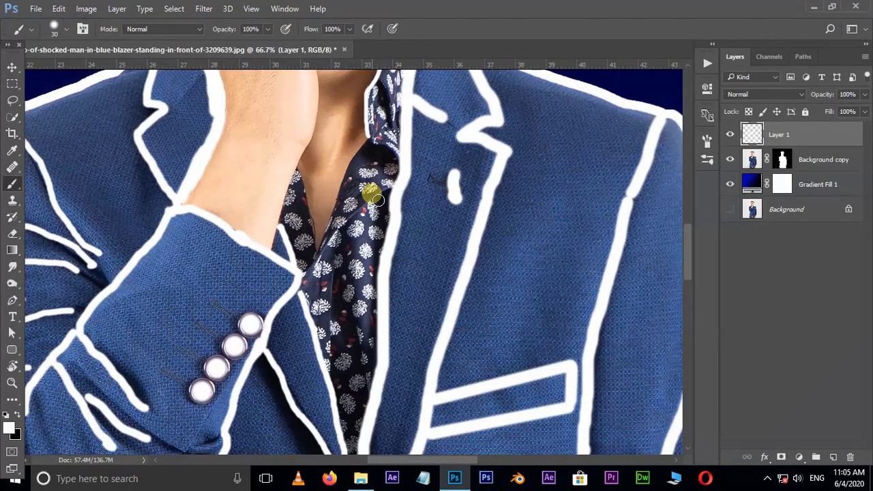
{"action": "left_click_drag", "start_coordinate": [370, 141], "coordinate": [321, 254]}
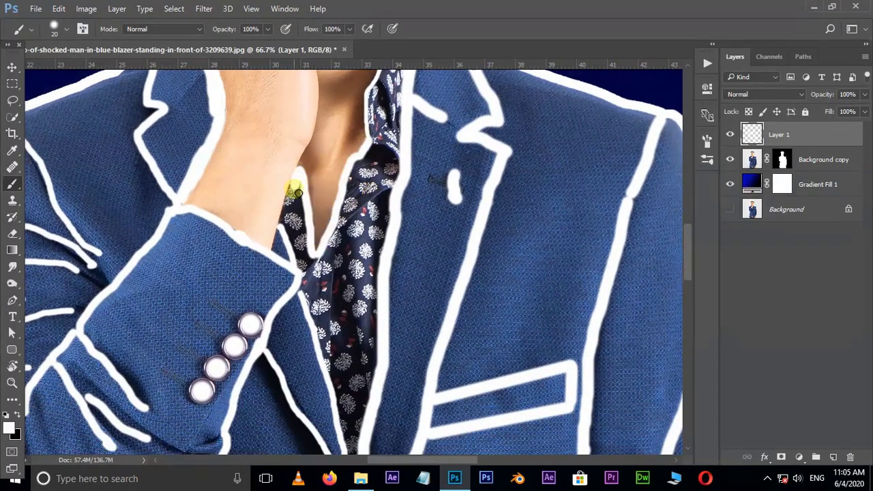
- Bring the jacket bottom into view and trace the shirt's bottom edge in white
{"action": "scroll", "coordinate": [301, 184], "scroll_direction": "down", "scroll_amount": 2}
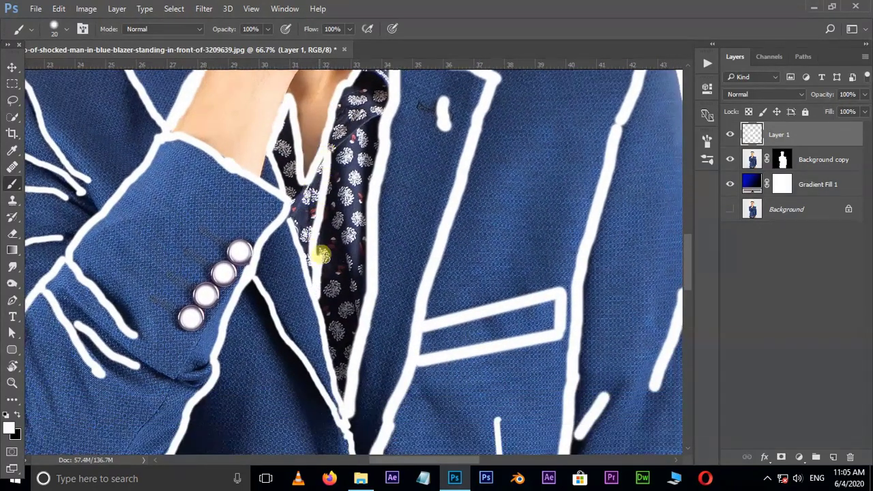
{"action": "left_click_drag", "start_coordinate": [389, 228], "coordinate": [341, 140]}
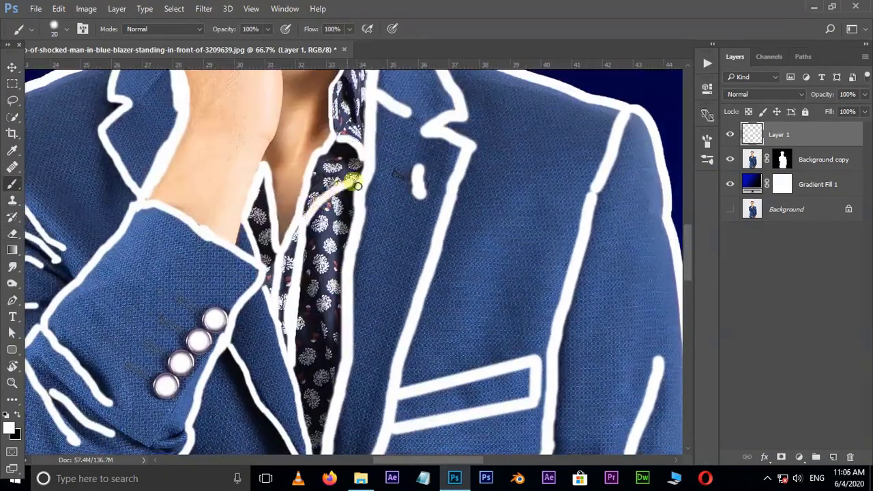
{"action": "left_click_drag", "start_coordinate": [356, 184], "coordinate": [243, 308]}
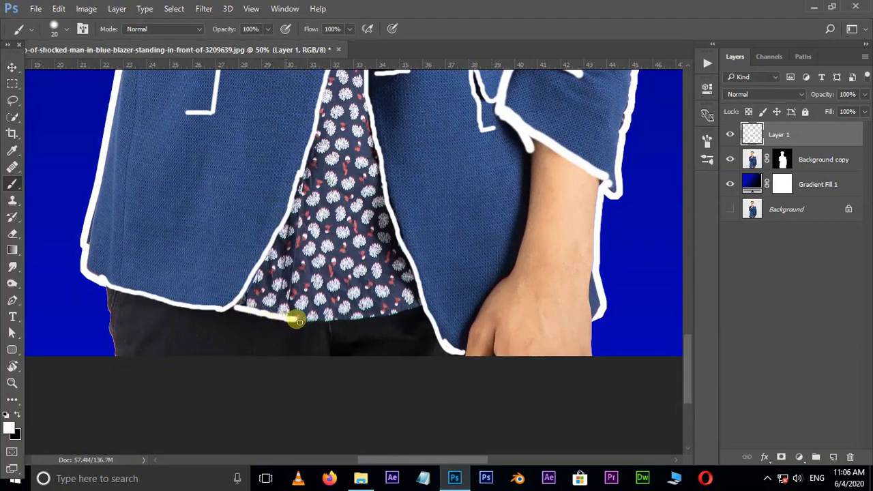
{"action": "left_click_drag", "start_coordinate": [299, 322], "coordinate": [420, 307]}
- Zoom in, enlarge the brush, and dab white dots over the upper tie's print
{"action": "left_click", "coordinate": [287, 315], "text": "shift"}
{"action": "key", "text": "ctrl+plus"}
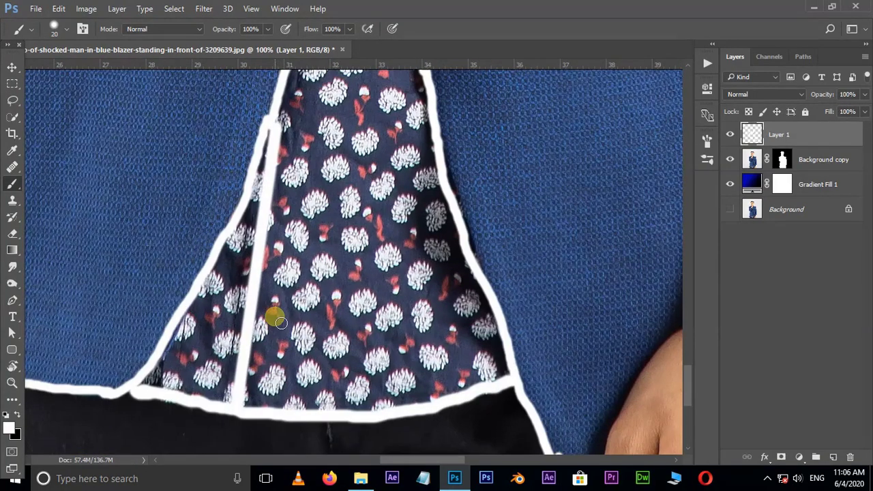
{"action": "key", "text": "]"}
{"action": "left_click", "coordinate": [306, 299]}
{"action": "left_click", "coordinate": [296, 236]}
{"action": "left_click", "coordinate": [313, 203]}
{"action": "left_click", "coordinate": [336, 167]}
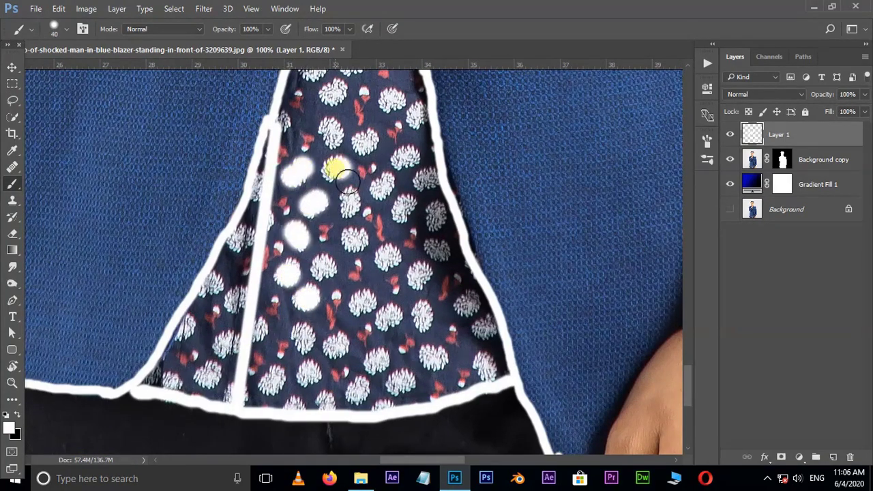
{"action": "left_click", "coordinate": [333, 131]}
{"action": "scroll", "coordinate": [373, 158], "scroll_direction": "up", "scroll_amount": 3}
{"action": "left_click", "coordinate": [341, 178]}
{"action": "left_click", "coordinate": [358, 147]}
{"action": "scroll", "coordinate": [358, 147], "scroll_direction": "up", "scroll_amount": 2}
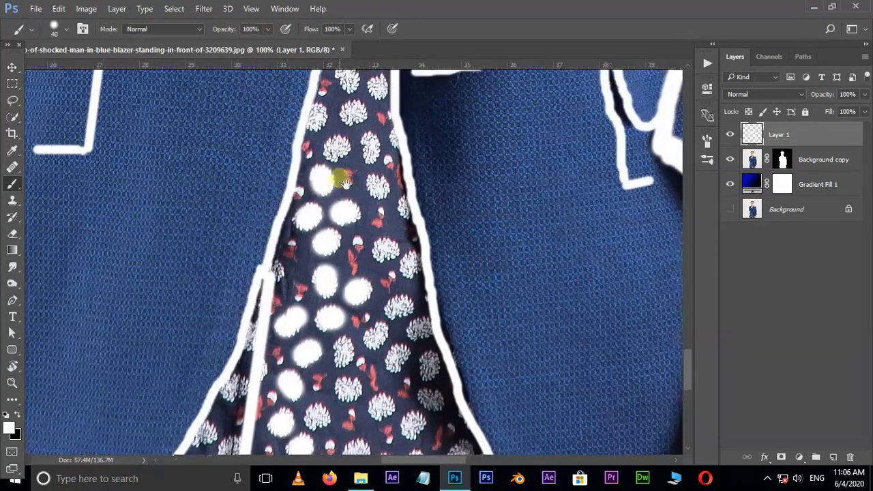
{"action": "left_click", "coordinate": [335, 153]}
{"action": "scroll", "coordinate": [332, 163], "scroll_direction": "up", "scroll_amount": 1}
{"action": "left_click", "coordinate": [354, 134]}
{"action": "scroll", "coordinate": [355, 134], "scroll_direction": "up", "scroll_amount": 2}
{"action": "left_click", "coordinate": [360, 224]}
{"action": "scroll", "coordinate": [360, 224], "scroll_direction": "up", "scroll_amount": 1}
{"action": "left_click", "coordinate": [362, 208]}
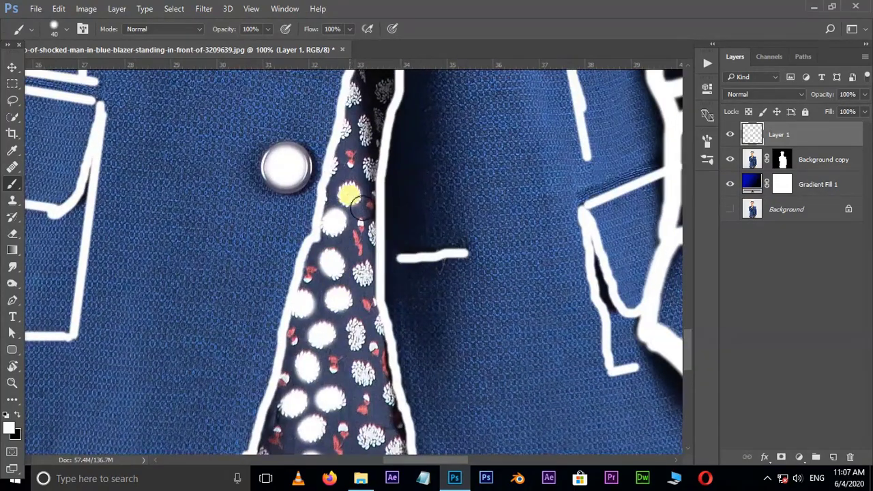
{"action": "left_click", "coordinate": [365, 133]}
{"action": "scroll", "coordinate": [354, 144], "scroll_direction": "up", "scroll_amount": 3}
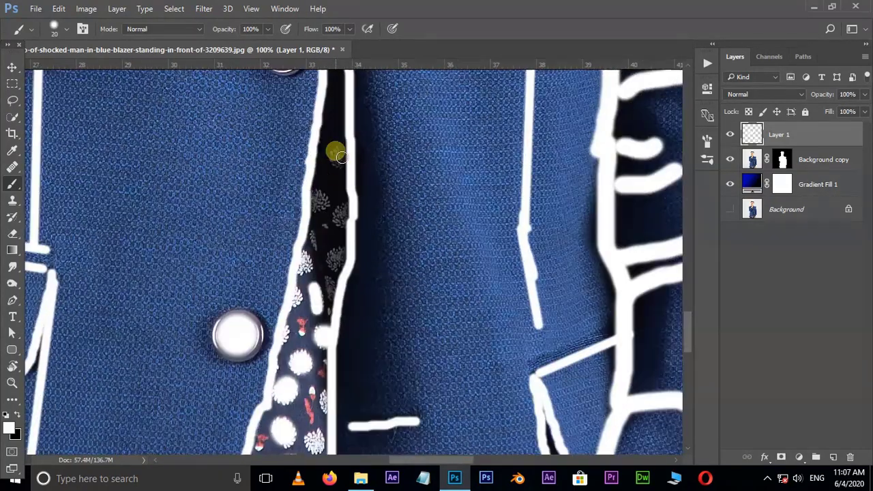
{"action": "left_click", "coordinate": [341, 210]}
{"action": "left_click", "coordinate": [338, 256]}
{"action": "left_click", "coordinate": [315, 236]}
- Paint solid white spots over the lower and left-side tie dots
{"action": "scroll", "coordinate": [306, 361], "scroll_direction": "down", "scroll_amount": 3}
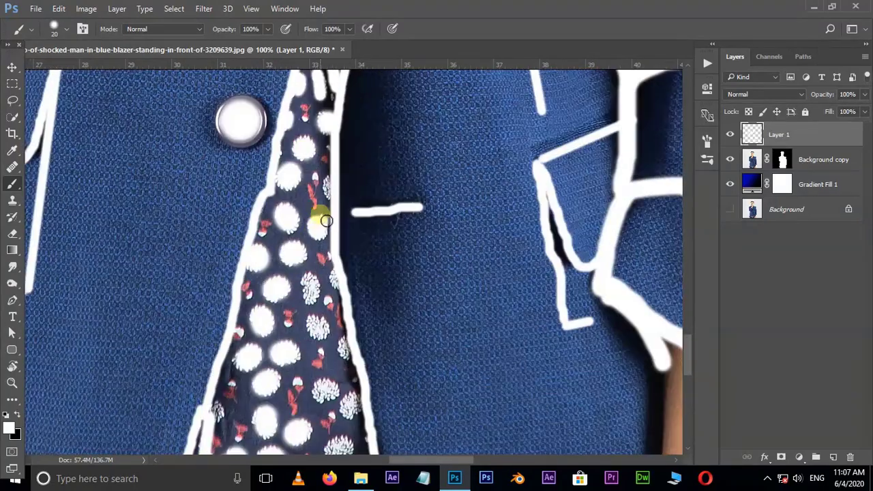
{"action": "scroll", "coordinate": [317, 218], "scroll_direction": "down", "scroll_amount": 2}
{"action": "scroll", "coordinate": [307, 187], "scroll_direction": "down", "scroll_amount": 3}
{"action": "scroll", "coordinate": [288, 180], "scroll_direction": "down", "scroll_amount": 3}
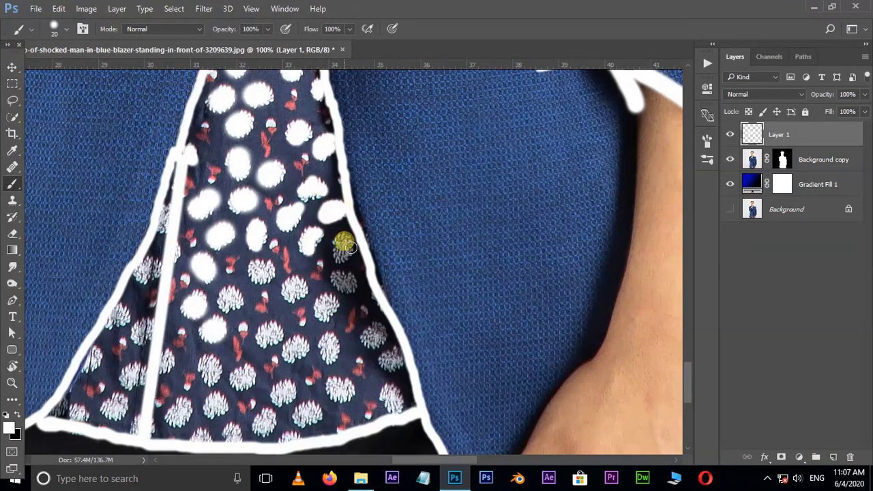
{"action": "left_click", "coordinate": [235, 297]}
{"action": "left_click", "coordinate": [269, 335]}
{"action": "left_click", "coordinate": [327, 309]}
{"action": "left_click", "coordinate": [373, 334]}
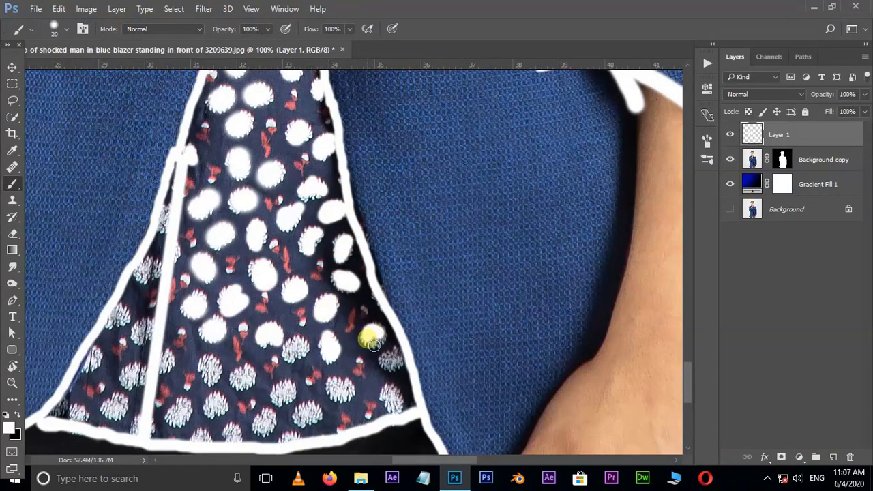
{"action": "left_click", "coordinate": [392, 396]}
{"action": "left_click_drag", "start_coordinate": [315, 371], "coordinate": [361, 338]}
{"action": "left_click", "coordinate": [351, 368]}
{"action": "left_click", "coordinate": [330, 348]}
{"action": "left_click", "coordinate": [288, 332]}
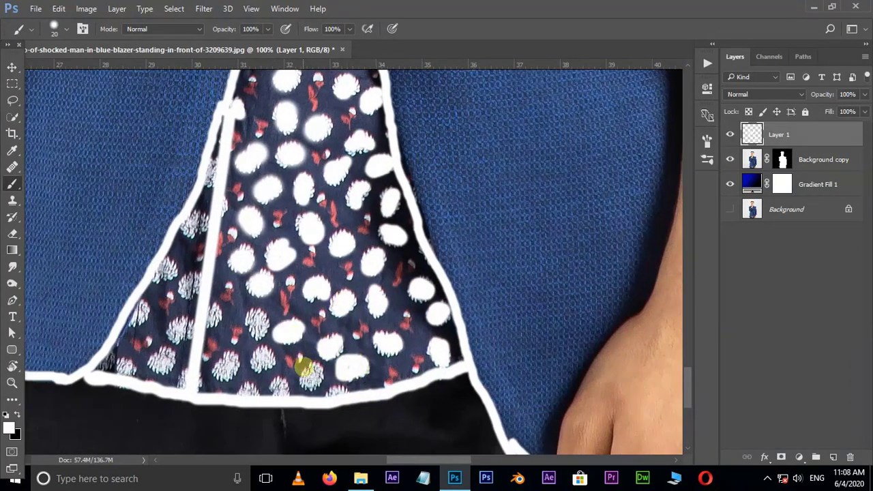
{"action": "left_click", "coordinate": [281, 387]}
{"action": "left_click", "coordinate": [263, 360]}
{"action": "left_click_drag", "start_coordinate": [250, 394], "coordinate": [308, 394]}
{"action": "left_click", "coordinate": [272, 319]}
{"action": "left_click", "coordinate": [233, 339]}
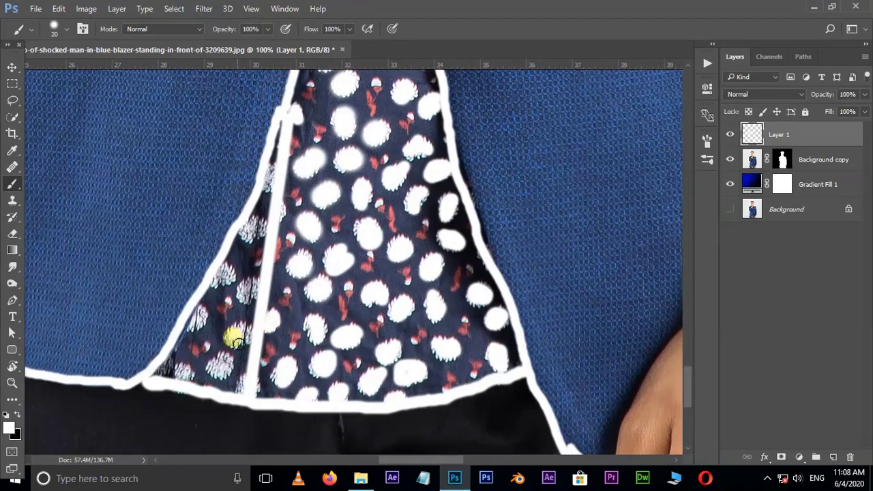
{"action": "left_click", "coordinate": [218, 367]}
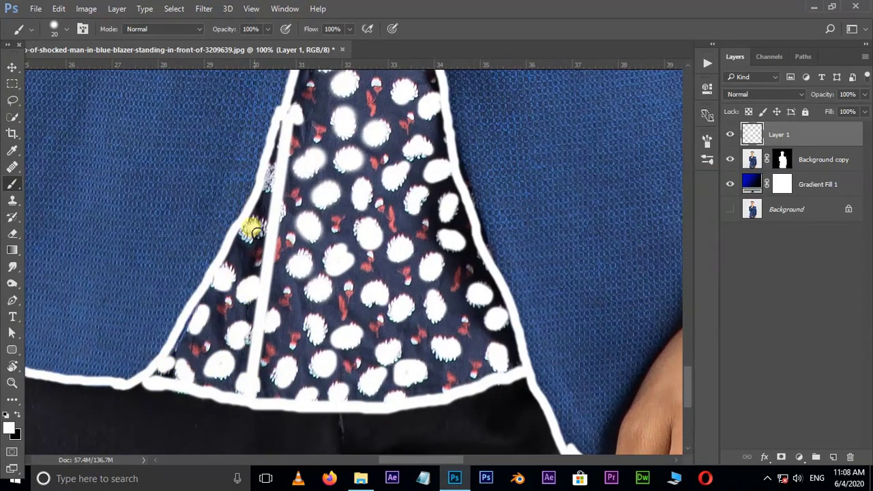
- Add further white dabs to fill in the remaining tie dots
{"action": "scroll", "coordinate": [347, 266], "scroll_direction": "up", "scroll_amount": 5}
{"action": "scroll", "coordinate": [312, 137], "scroll_direction": "up", "scroll_amount": 5}
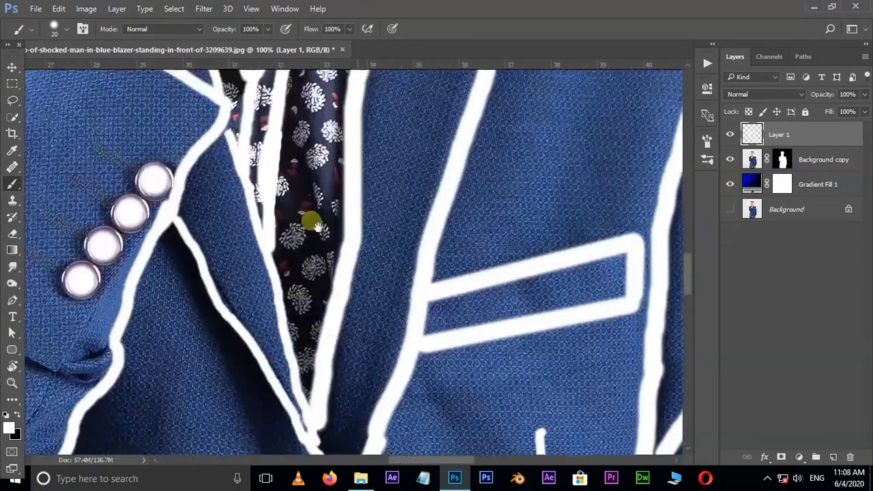
{"action": "scroll", "coordinate": [303, 221], "scroll_direction": "up", "scroll_amount": 3}
{"action": "scroll", "coordinate": [326, 150], "scroll_direction": "up", "scroll_amount": 5}
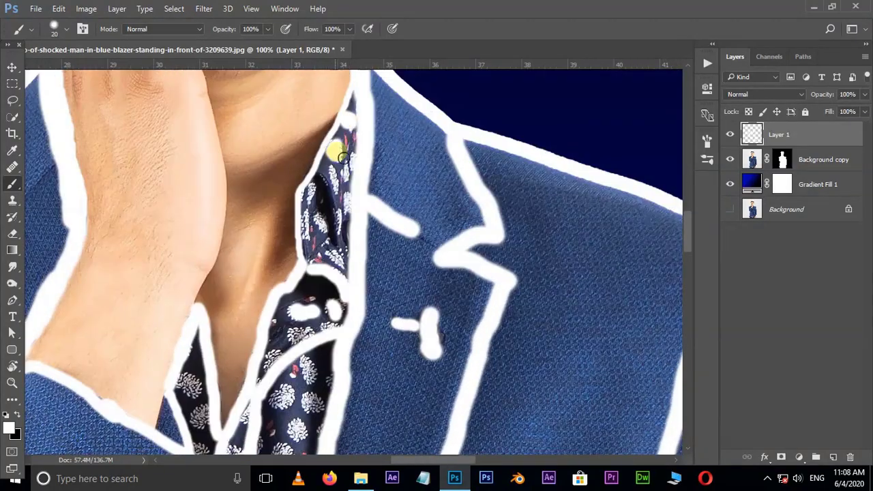
{"action": "left_click", "coordinate": [316, 237]}
{"action": "left_click", "coordinate": [336, 255]}
{"action": "scroll", "coordinate": [321, 195], "scroll_direction": "down", "scroll_amount": 4}
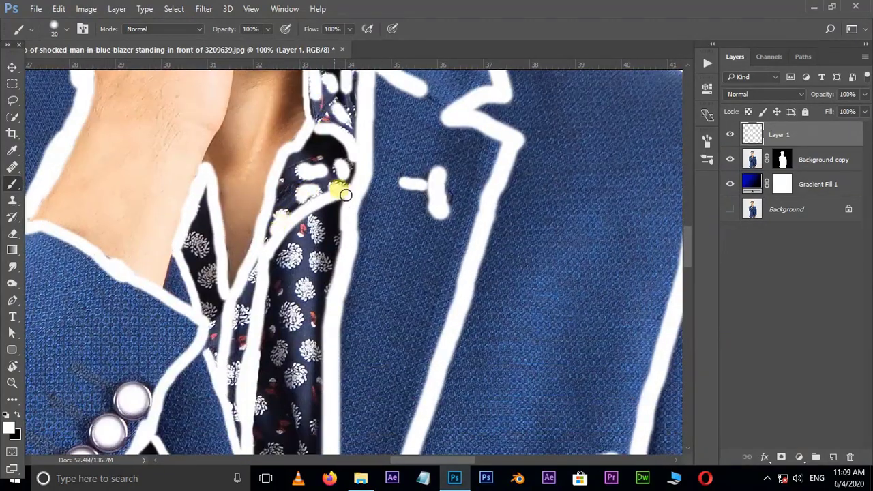
{"action": "scroll", "coordinate": [346, 195], "scroll_direction": "down", "scroll_amount": 2}
{"action": "left_click", "coordinate": [316, 171]}
{"action": "left_click", "coordinate": [344, 137]}
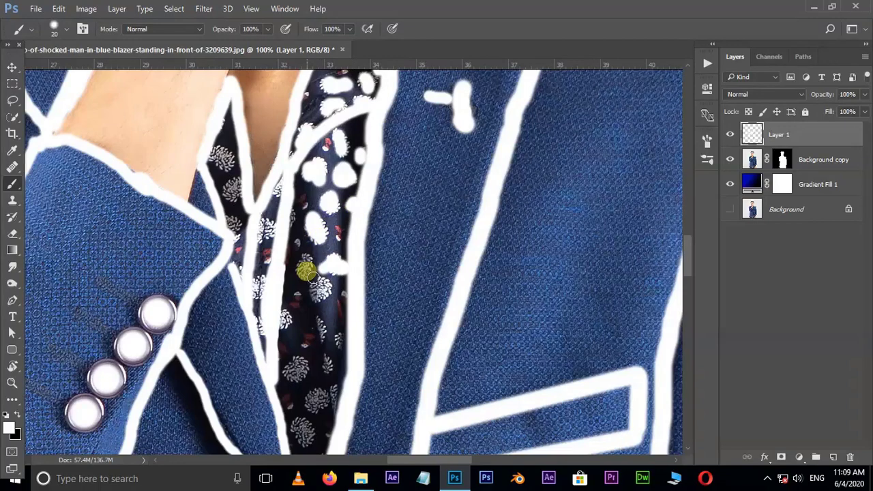
{"action": "scroll", "coordinate": [308, 273], "scroll_direction": "down", "scroll_amount": 2}
{"action": "scroll", "coordinate": [311, 191], "scroll_direction": "down", "scroll_amount": 1}
{"action": "left_click", "coordinate": [333, 222]}
{"action": "left_click", "coordinate": [339, 250]}
{"action": "left_click_drag", "start_coordinate": [341, 259], "coordinate": [324, 285]}
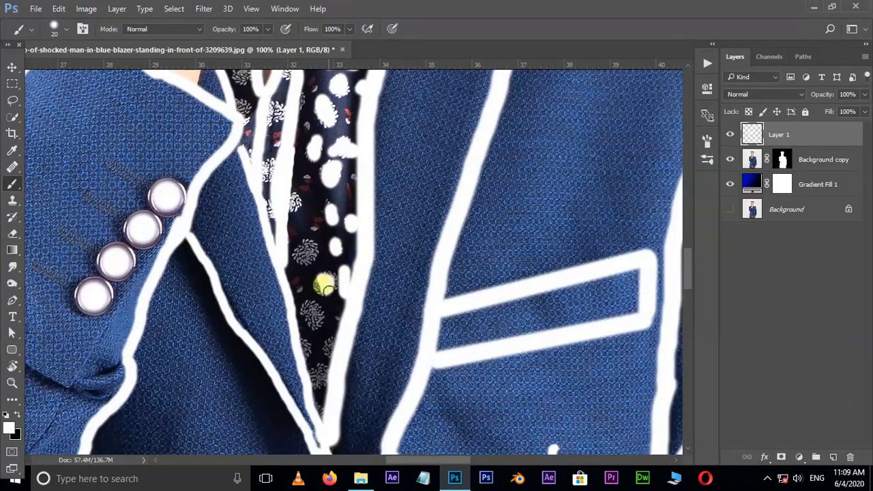
{"action": "left_click", "coordinate": [295, 207]}
{"action": "left_click", "coordinate": [313, 315]}
{"action": "scroll", "coordinate": [312, 359], "scroll_direction": "up", "scroll_amount": 2}
{"action": "left_click", "coordinate": [298, 217]}
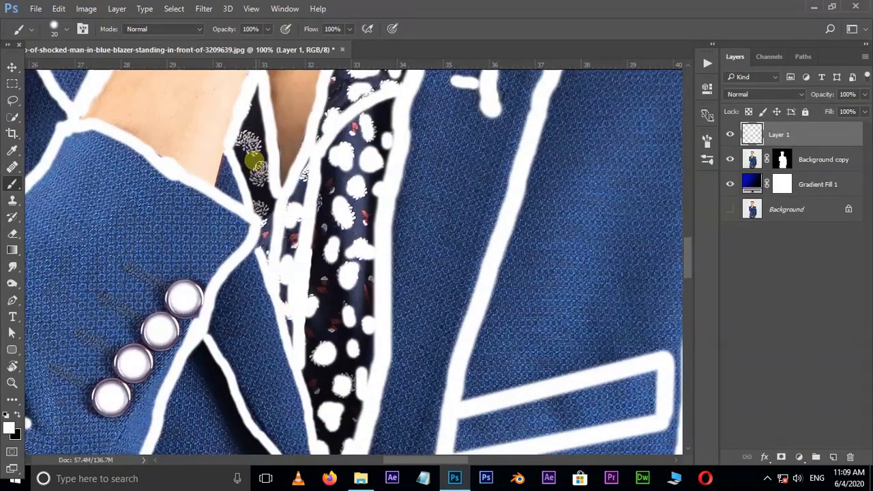
{"action": "scroll", "coordinate": [410, 221], "scroll_direction": "down", "scroll_amount": 2}
- Show Background copy and erase the jacket's middle with a 1200 px eraser
{"action": "scroll", "coordinate": [477, 235], "scroll_direction": "down", "scroll_amount": 2}
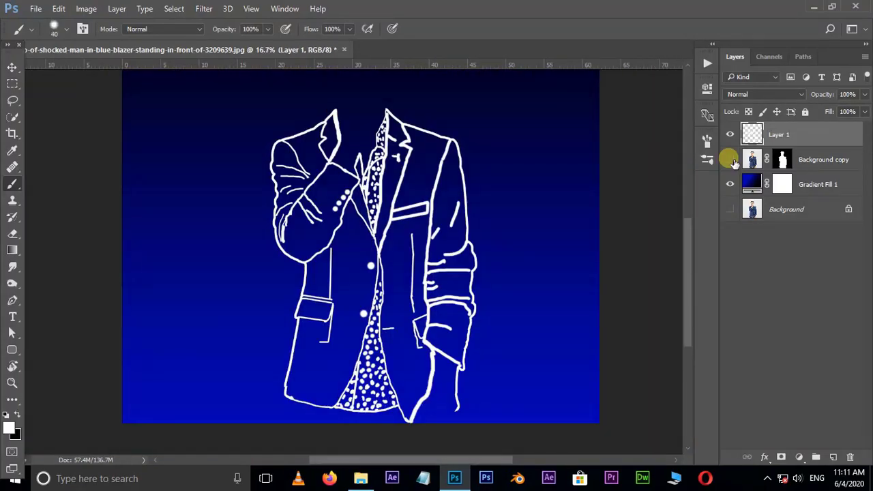
{"action": "left_click", "coordinate": [730, 160]}
{"action": "left_click_drag", "start_coordinate": [543, 158], "coordinate": [533, 149]}
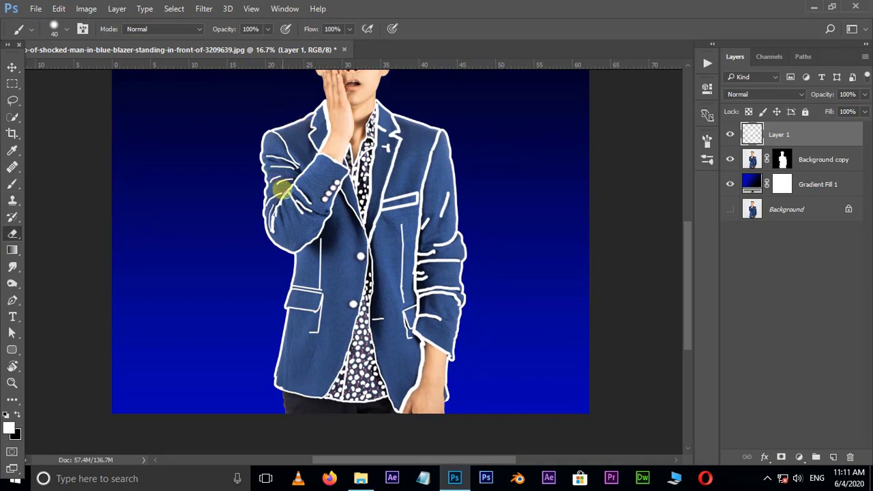
{"action": "left_click", "coordinate": [12, 233]}
{"action": "right_click", "coordinate": [27, 235]}
{"action": "left_click", "coordinate": [58, 232]}
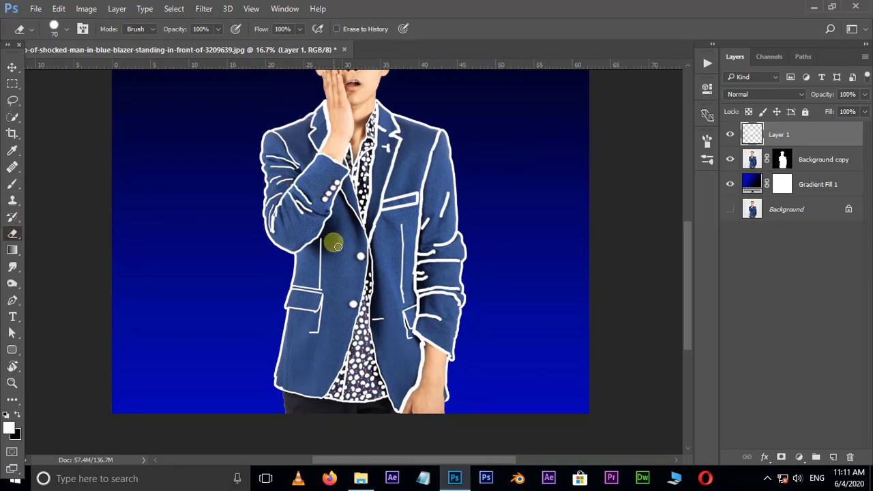
{"action": "left_click", "coordinate": [753, 161]}
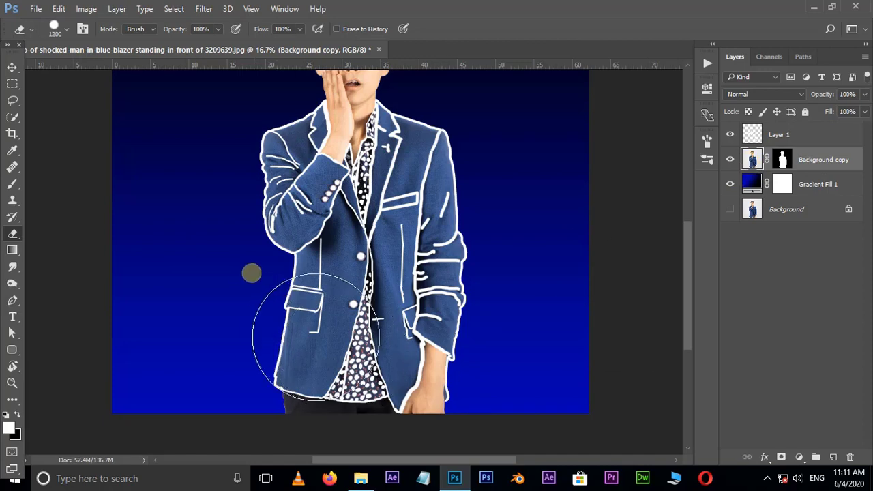
{"action": "mouse_move", "coordinate": [249, 270]}
{"action": "left_mouse_down"}
{"action": "mouse_move", "coordinate": [443, 237]}
{"action": "mouse_move", "coordinate": [300, 321]}
{"action": "mouse_move", "coordinate": [389, 425]}
{"action": "left_mouse_up"}
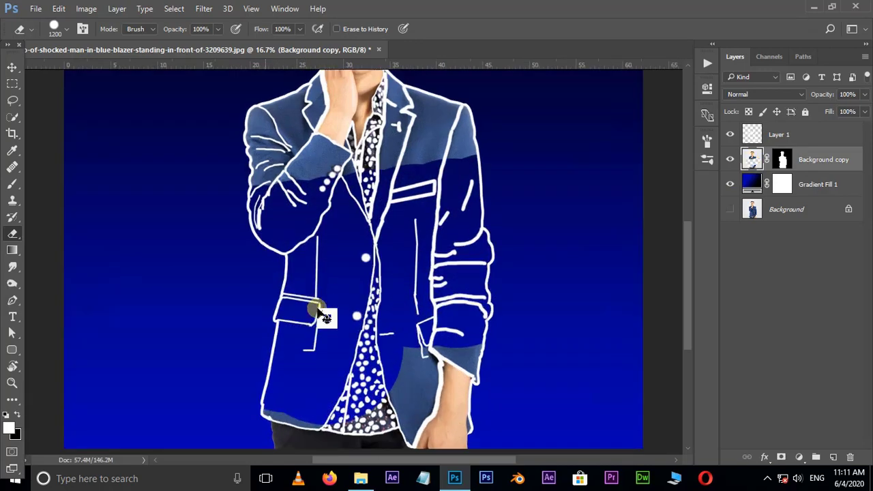
- With a smaller eraser, remove texture from both shoulders, the left sleeve and collar
{"action": "scroll", "coordinate": [440, 235], "scroll_direction": "up", "scroll_amount": 2}
{"action": "left_click_drag", "start_coordinate": [440, 236], "coordinate": [462, 181]}
{"action": "key", "text": "bracketleft"}
{"action": "key", "text": "bracketleft"}
{"action": "key", "text": "bracketleft"}
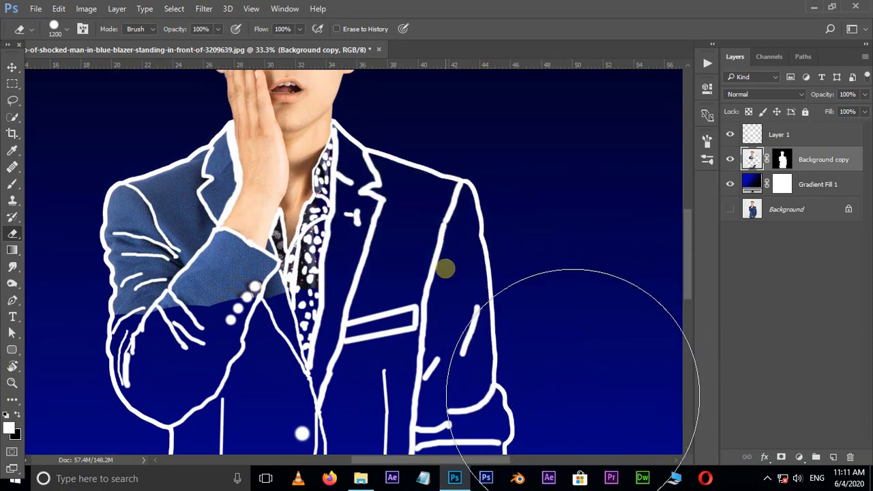
{"action": "key", "text": "bracketleft"}
{"action": "key", "text": "bracketleft"}
{"action": "key", "text": "bracketleft"}
{"action": "key", "text": "bracketleft"}
{"action": "key", "text": "bracketleft"}
{"action": "key", "text": "bracketleft"}
{"action": "mouse_move", "coordinate": [182, 209]}
{"action": "left_mouse_down"}
{"action": "mouse_move", "coordinate": [195, 185]}
{"action": "mouse_move", "coordinate": [157, 266]}
{"action": "mouse_move", "coordinate": [247, 347]}
{"action": "mouse_move", "coordinate": [277, 311]}
{"action": "mouse_move", "coordinate": [254, 243]}
{"action": "mouse_move", "coordinate": [259, 318]}
{"action": "mouse_move", "coordinate": [244, 360]}
{"action": "left_mouse_up"}
{"action": "scroll", "coordinate": [254, 244], "scroll_direction": "up", "scroll_amount": 3}
{"action": "scroll", "coordinate": [259, 259], "scroll_direction": "up", "scroll_amount": 2}
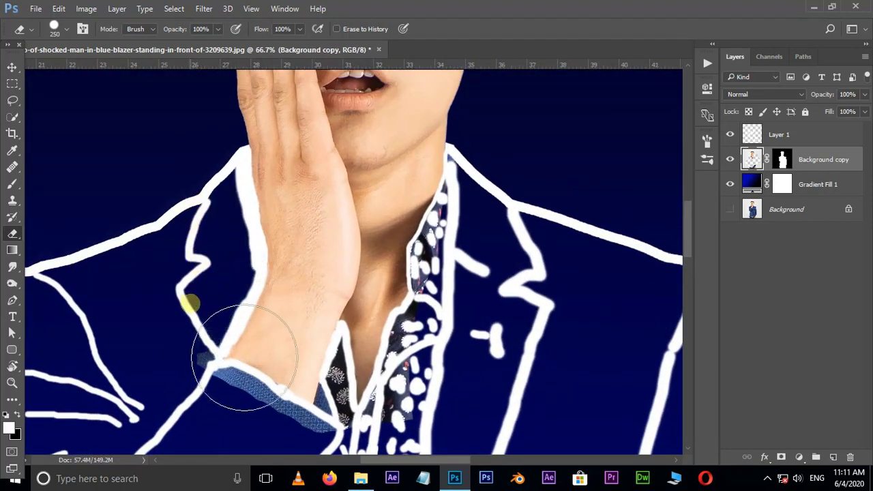
{"action": "scroll", "coordinate": [266, 300], "scroll_direction": "down", "scroll_amount": 5}
{"action": "left_click_drag", "start_coordinate": [266, 300], "coordinate": [246, 225]}
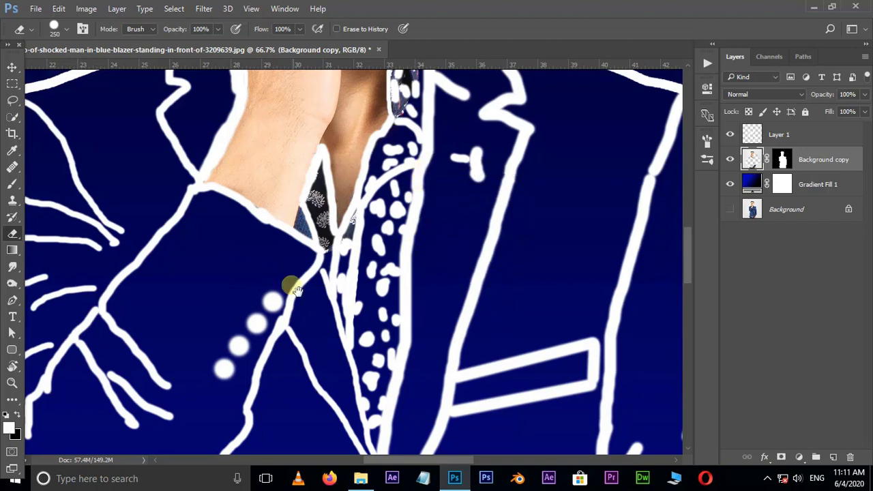
- Erase the patterned tie area and leftover texture near the lower collar
{"action": "scroll", "coordinate": [293, 283], "scroll_direction": "up", "scroll_amount": 3}
{"action": "scroll", "coordinate": [478, 232], "scroll_direction": "up", "scroll_amount": 3}
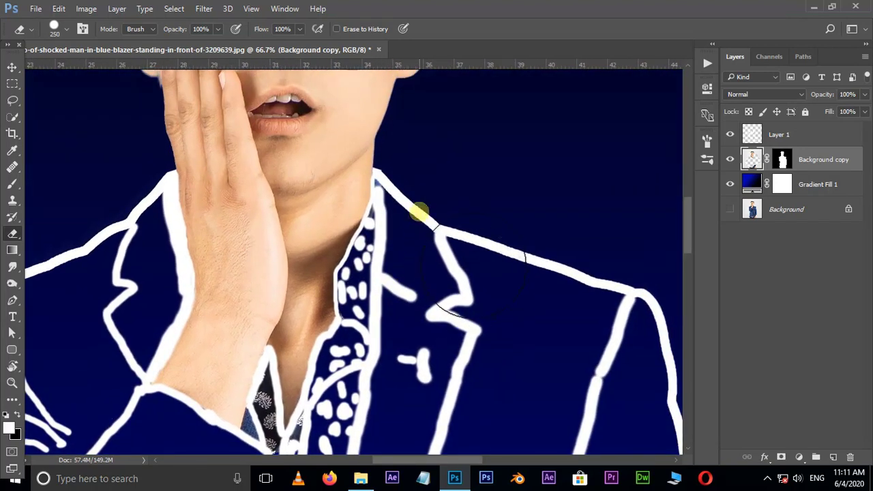
{"action": "scroll", "coordinate": [476, 170], "scroll_direction": "down", "scroll_amount": 5}
{"action": "scroll", "coordinate": [293, 300], "scroll_direction": "up", "scroll_amount": 3}
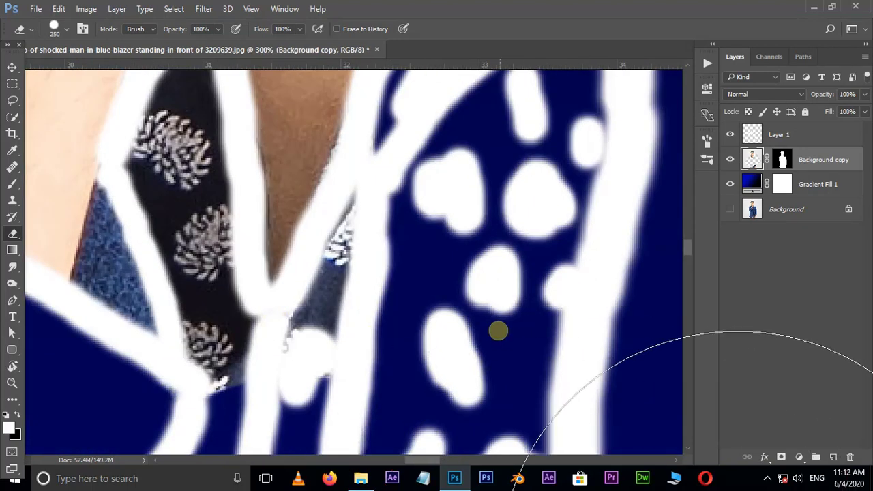
{"action": "key", "text": "bracketleft"}
{"action": "key", "text": "bracketleft"}
{"action": "key", "text": "bracketleft"}
{"action": "key", "text": "bracketleft"}
{"action": "key", "text": "bracketleft"}
{"action": "key", "text": "bracketleft"}
{"action": "mouse_move", "coordinate": [163, 129]}
{"action": "left_mouse_down"}
{"action": "mouse_move", "coordinate": [195, 179]}
{"action": "mouse_move", "coordinate": [234, 341]}
{"action": "mouse_move", "coordinate": [198, 331]}
{"action": "mouse_move", "coordinate": [161, 225]}
{"action": "mouse_move", "coordinate": [298, 334]}
{"action": "left_mouse_up"}
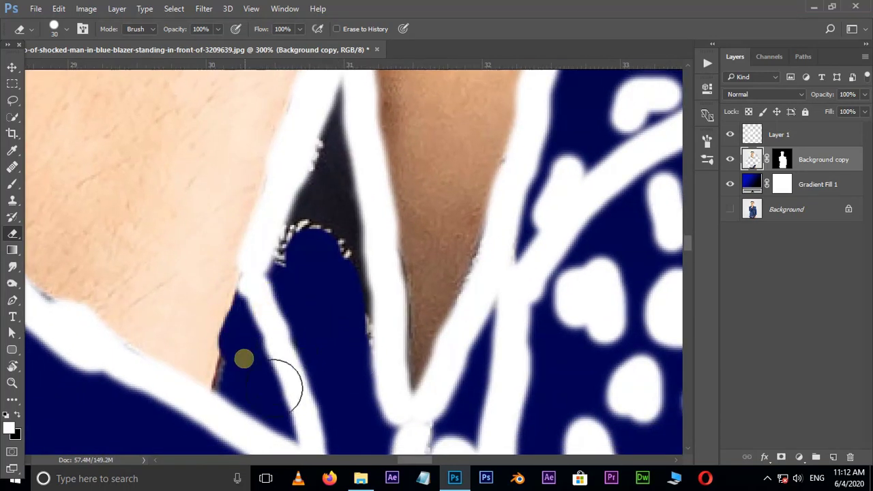
{"action": "mouse_move", "coordinate": [345, 354]}
{"action": "left_mouse_down"}
{"action": "mouse_move", "coordinate": [282, 384]}
{"action": "mouse_move", "coordinate": [281, 399]}
{"action": "mouse_move", "coordinate": [341, 444]}
{"action": "mouse_move", "coordinate": [334, 228]}
{"action": "left_mouse_up"}
{"action": "scroll", "coordinate": [285, 392], "scroll_direction": "up", "scroll_amount": 3}
- Paint a thin white line along the collar edge on Layer 1
{"action": "key", "text": "b"}
{"action": "key", "text": "bracketleft"}
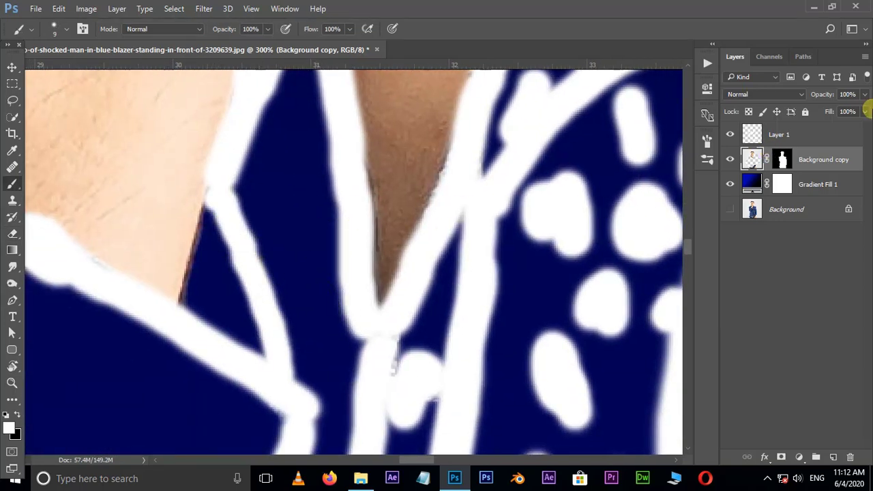
{"action": "left_click", "coordinate": [778, 133]}
{"action": "left_click_drag", "start_coordinate": [199, 310], "coordinate": [199, 273]}
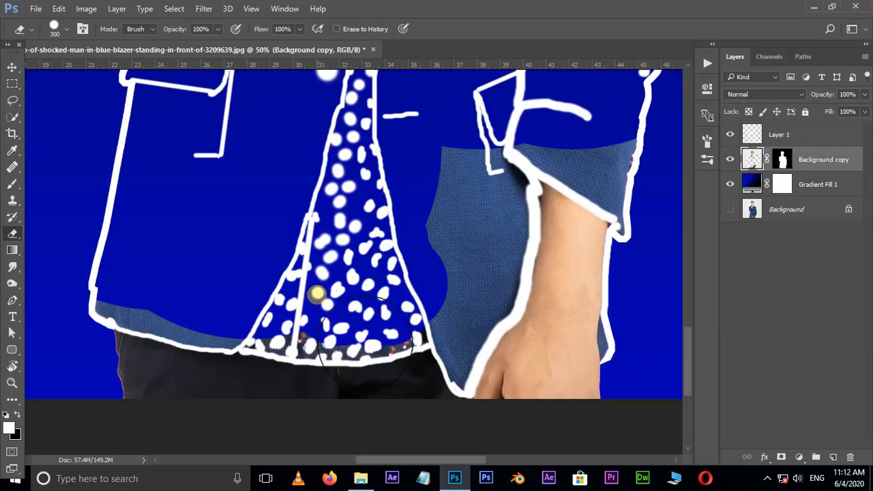
- Erase leftover blazer texture along the hem, arm edge and sleeve cuff at size 100
{"action": "mouse_move", "coordinate": [143, 317]}
{"action": "left_mouse_down"}
{"action": "mouse_move", "coordinate": [379, 364]}
{"action": "mouse_move", "coordinate": [529, 247]}
{"action": "mouse_move", "coordinate": [511, 273]}
{"action": "mouse_move", "coordinate": [549, 302]}
{"action": "mouse_move", "coordinate": [501, 347]}
{"action": "mouse_move", "coordinate": [481, 389]}
{"action": "left_mouse_up"}
{"action": "left_click_drag", "start_coordinate": [432, 255], "coordinate": [401, 142]}
{"action": "key", "text": "bracketleft"}
{"action": "key", "text": "bracketleft"}
{"action": "key", "text": "bracketleft"}
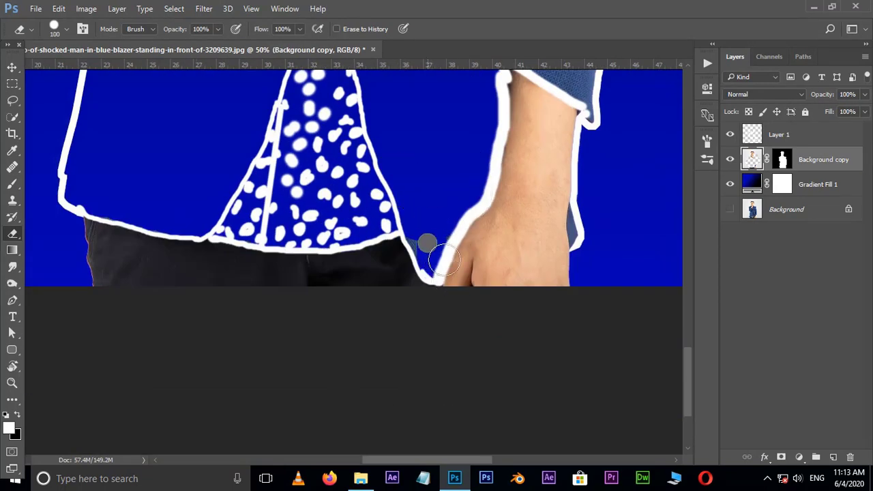
{"action": "left_click_drag", "start_coordinate": [435, 254], "coordinate": [304, 397]}
{"action": "mouse_move", "coordinate": [474, 241]}
{"action": "left_mouse_down"}
{"action": "mouse_move", "coordinate": [457, 211]}
{"action": "mouse_move", "coordinate": [459, 220]}
{"action": "left_mouse_up"}
{"action": "scroll", "coordinate": [477, 286], "scroll_direction": "down", "scroll_amount": 2}
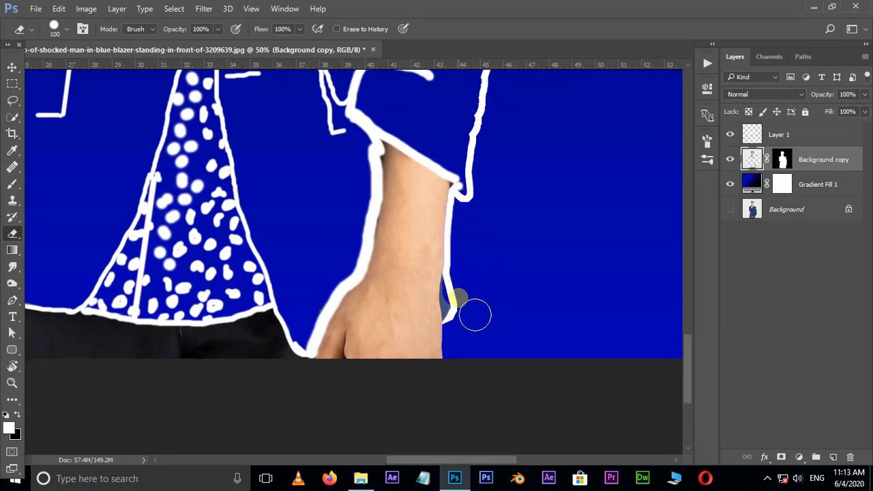
{"action": "key", "text": "v"}
{"action": "key", "text": "ctrl+0"}
{"action": "left_click", "coordinate": [433, 234], "text": "ctrl"}
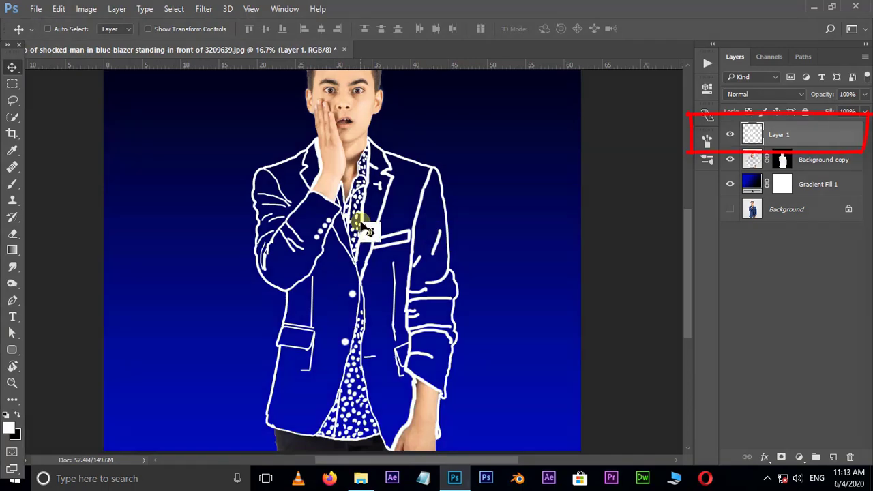
- Give Layer 1 a Screen Outer Glow at 85% opacity, 87 px, and bring up the smoke folder
{"action": "left_click", "coordinate": [765, 456]}
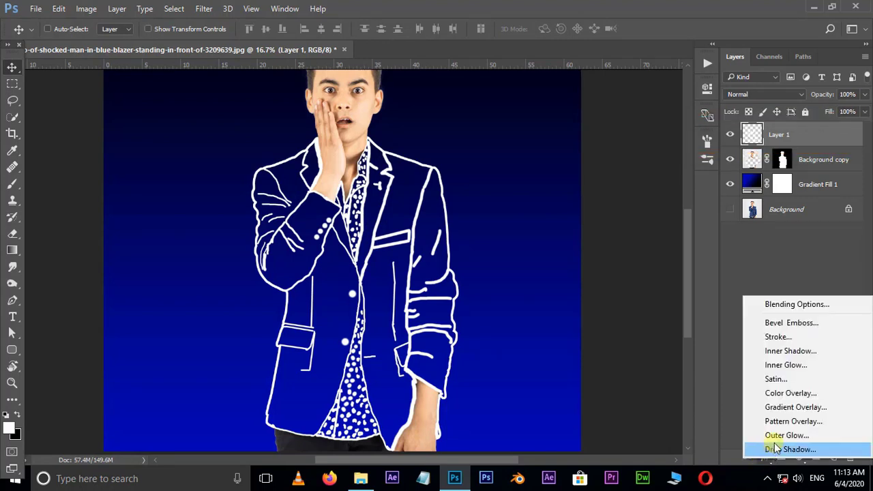
{"action": "left_click", "coordinate": [778, 436]}
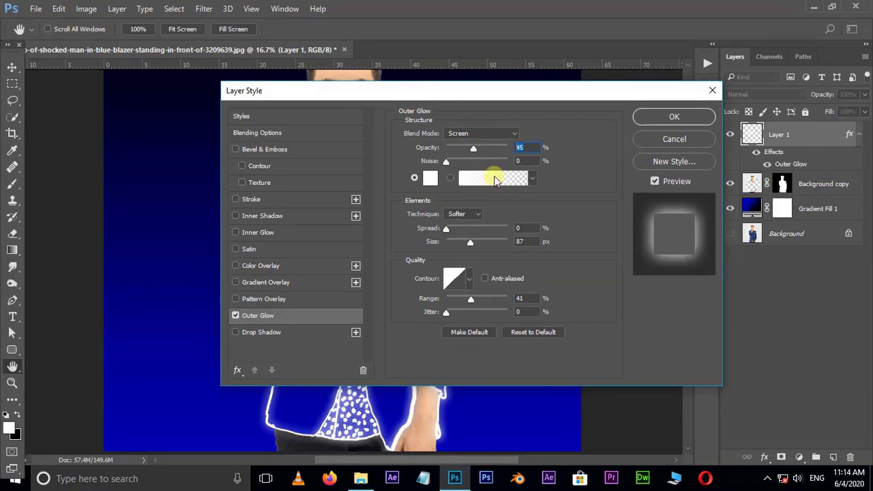
{"action": "left_click", "coordinate": [688, 117]}
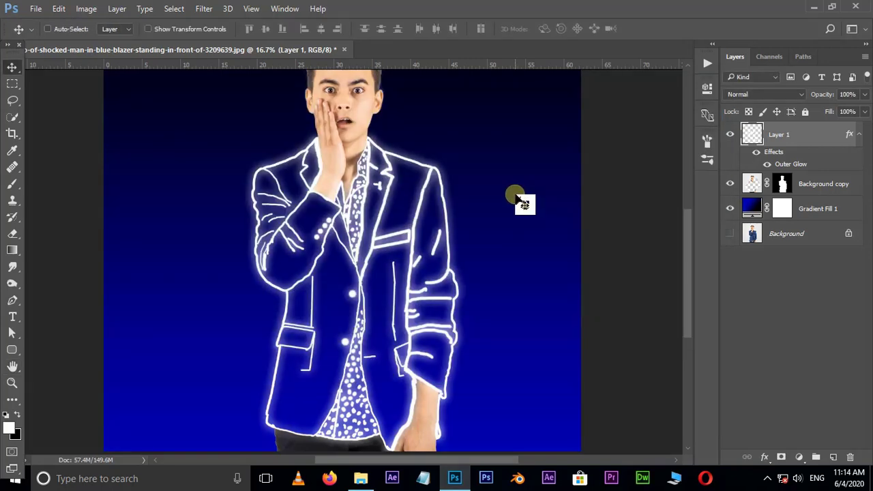
{"action": "left_click_drag", "start_coordinate": [515, 198], "coordinate": [475, 254]}
{"action": "left_click", "coordinate": [358, 477]}
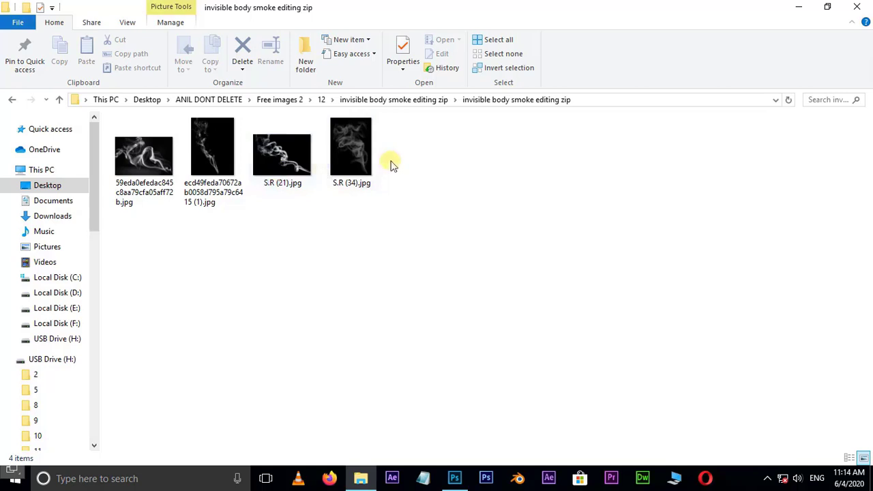
- Drag S.R (34).jpg from File Explorer onto the Photoshop canvas
{"action": "left_click", "coordinate": [372, 160]}
{"action": "mouse_move", "coordinate": [346, 157]}
{"action": "left_mouse_down"}
{"action": "mouse_move", "coordinate": [384, 348]}
{"action": "mouse_move", "coordinate": [384, 332]}
{"action": "left_mouse_up"}
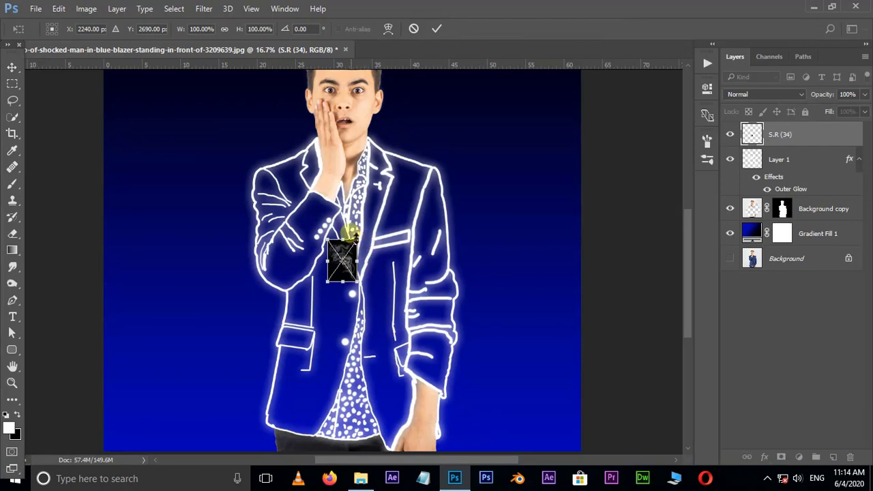
- Enlarge and rotate the S.R (34) smoke ~24°, set it to Screen below Background copy, and add a mask
{"action": "mouse_move", "coordinate": [355, 240]}
{"action": "left_mouse_down"}
{"action": "mouse_move", "coordinate": [479, 155]}
{"action": "mouse_move", "coordinate": [501, 224]}
{"action": "left_mouse_up"}
{"action": "mouse_move", "coordinate": [416, 280]}
{"action": "left_mouse_down"}
{"action": "mouse_move", "coordinate": [380, 300]}
{"action": "mouse_move", "coordinate": [367, 293]}
{"action": "left_mouse_up"}
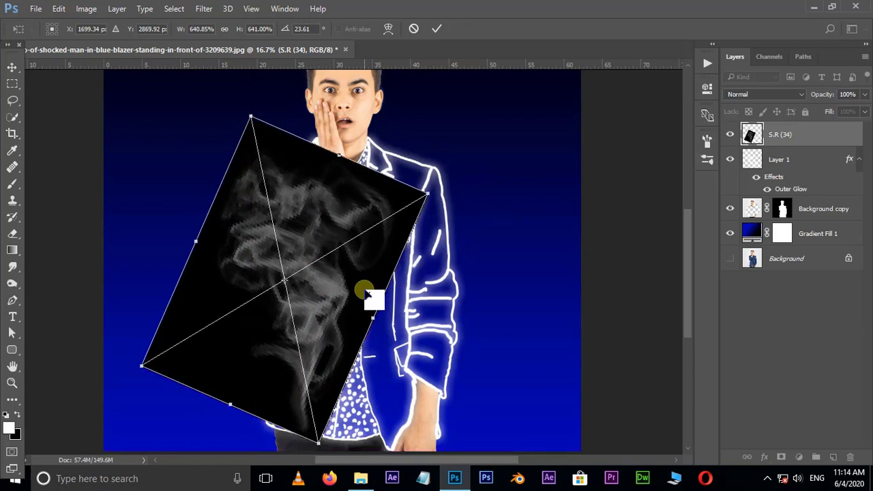
{"action": "key", "text": "Return"}
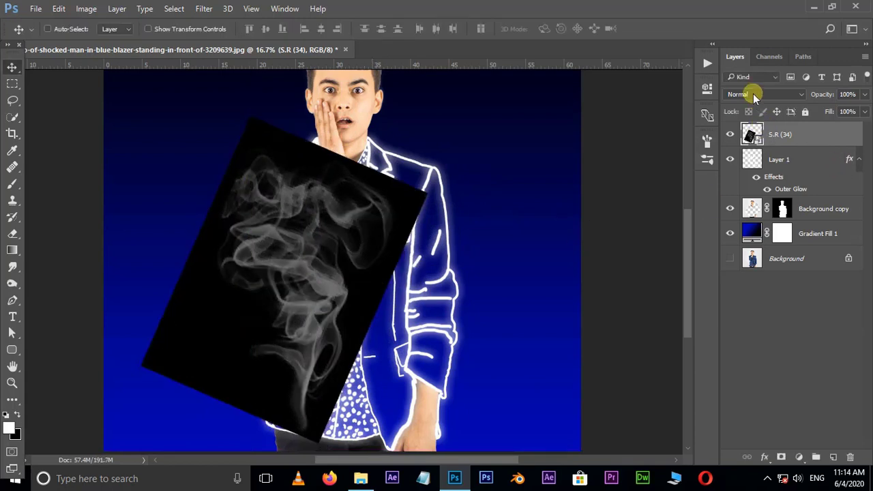
{"action": "left_click", "coordinate": [753, 97]}
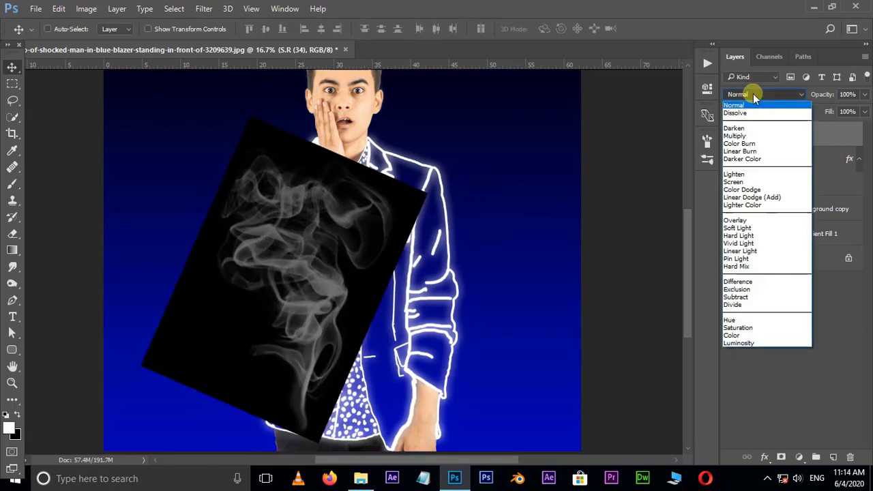
{"action": "left_click", "coordinate": [757, 182]}
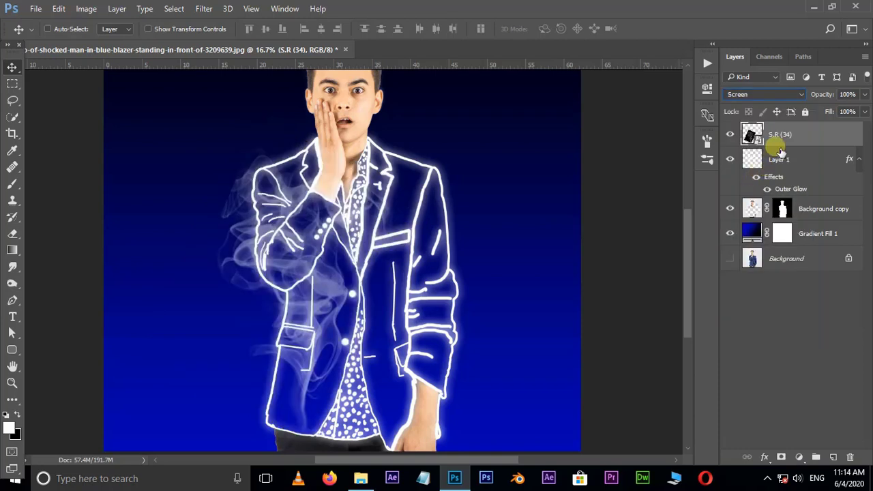
{"action": "left_click_drag", "start_coordinate": [789, 136], "coordinate": [773, 220]}
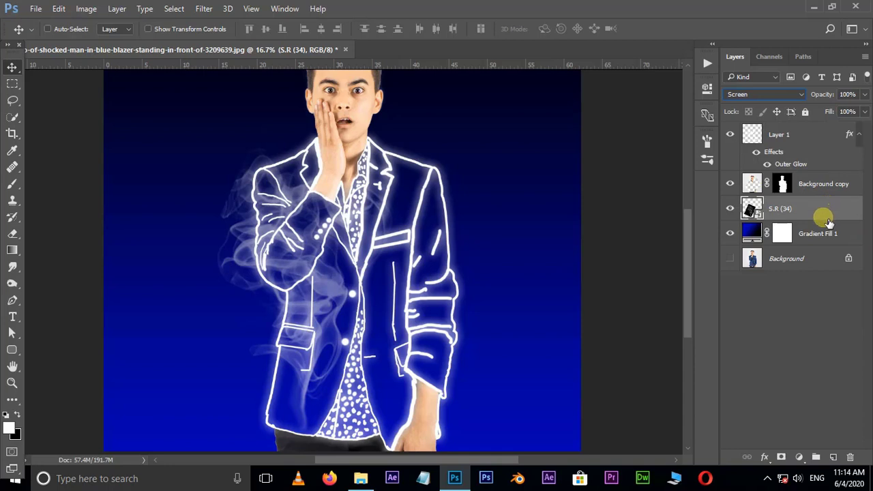
{"action": "left_click", "coordinate": [782, 457]}
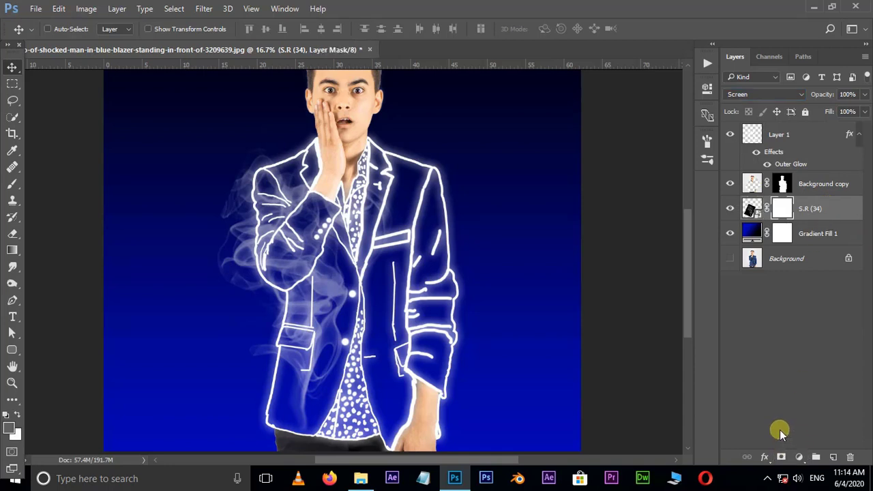
- Paint black on the mask to hide the smoke left of the man's sleeve
{"action": "left_click", "coordinate": [9, 428]}
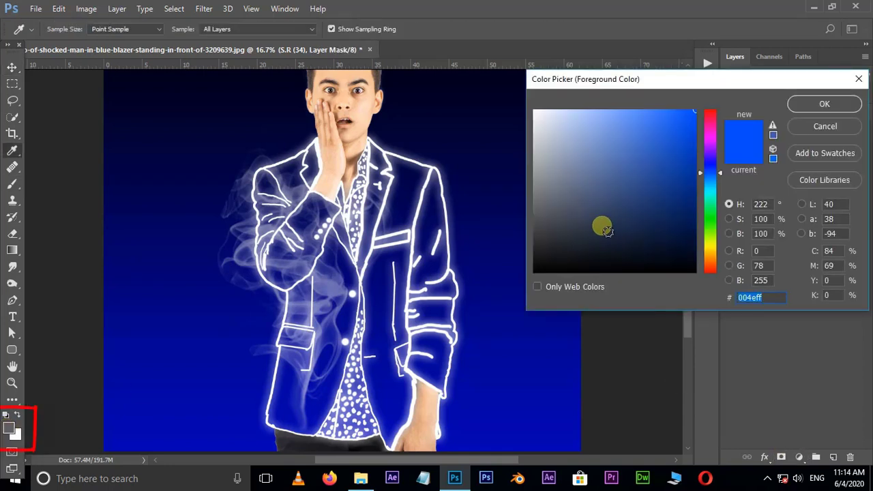
{"action": "left_click_drag", "start_coordinate": [607, 232], "coordinate": [540, 268]}
{"action": "key", "text": "Return"}
{"action": "key", "text": "b"}
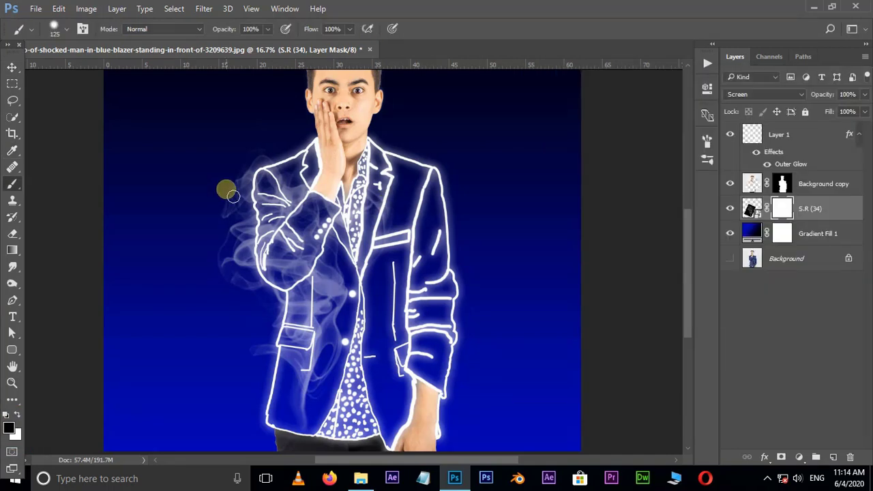
{"action": "left_click_drag", "start_coordinate": [256, 212], "coordinate": [225, 205]}
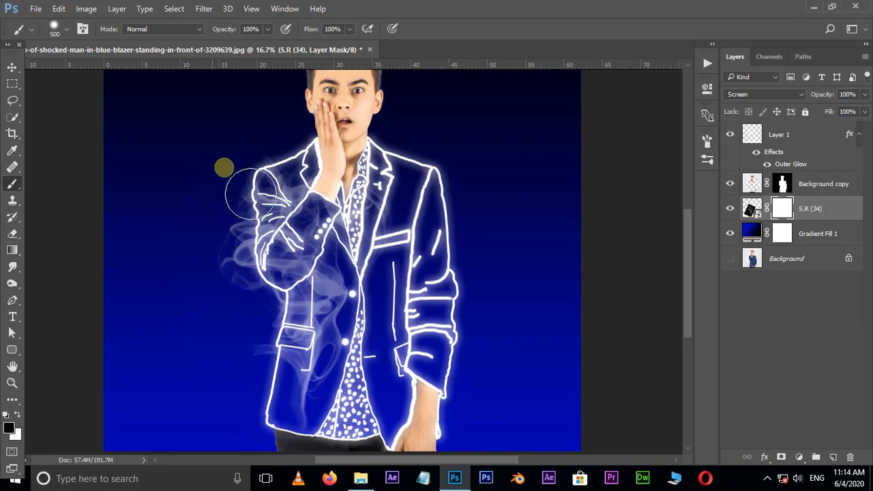
- Bring S.R (21).jpg in from File Explorer, scaled and rotated over the jacket
{"action": "left_click", "coordinate": [12, 67]}
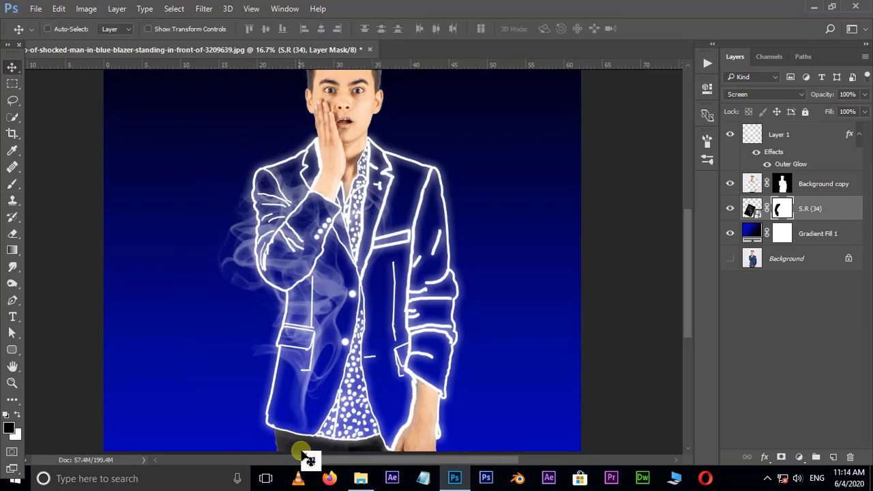
{"action": "left_click", "coordinate": [359, 480]}
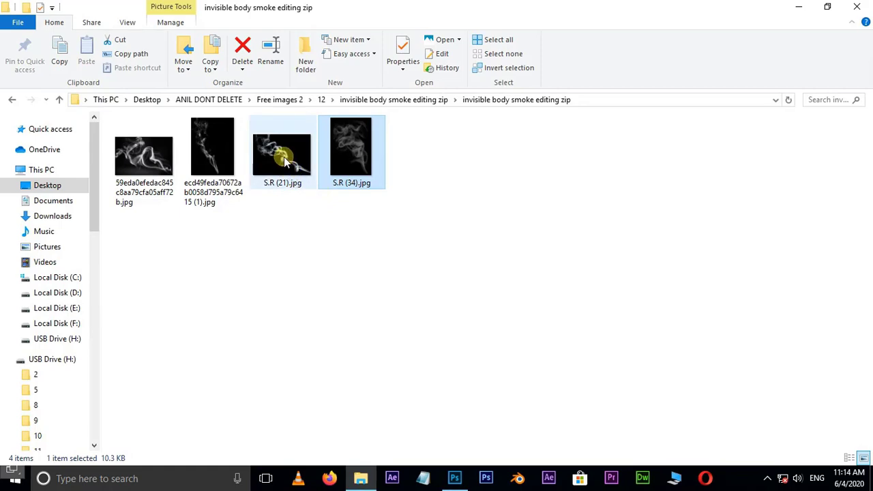
{"action": "mouse_move", "coordinate": [285, 161]}
{"action": "left_mouse_down"}
{"action": "mouse_move", "coordinate": [343, 290]}
{"action": "mouse_move", "coordinate": [392, 266]}
{"action": "left_mouse_up"}
{"action": "left_click_drag", "start_coordinate": [395, 296], "coordinate": [531, 364]}
{"action": "key", "text": "Return"}
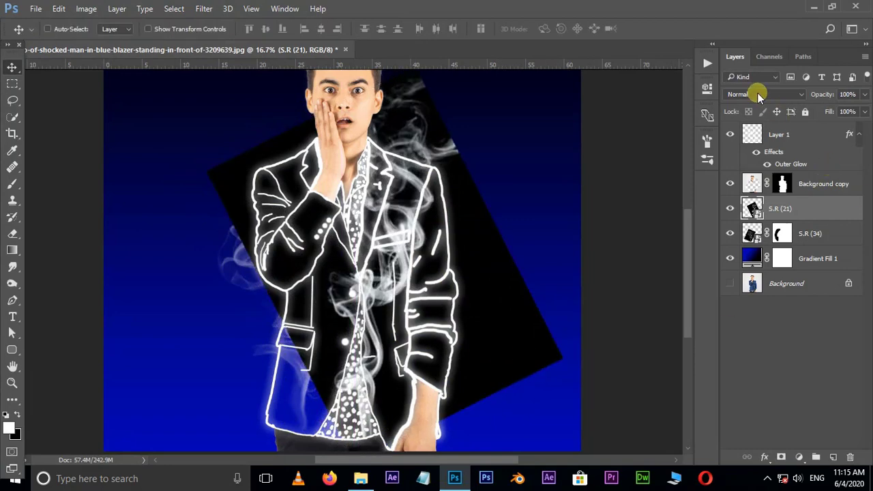
- Set S.R (21) to Screen, reposition it over the figure, and mask out the right-side wisps
{"action": "left_click", "coordinate": [759, 94]}
{"action": "left_click", "coordinate": [750, 182]}
{"action": "left_click_drag", "start_coordinate": [456, 153], "coordinate": [489, 157]}
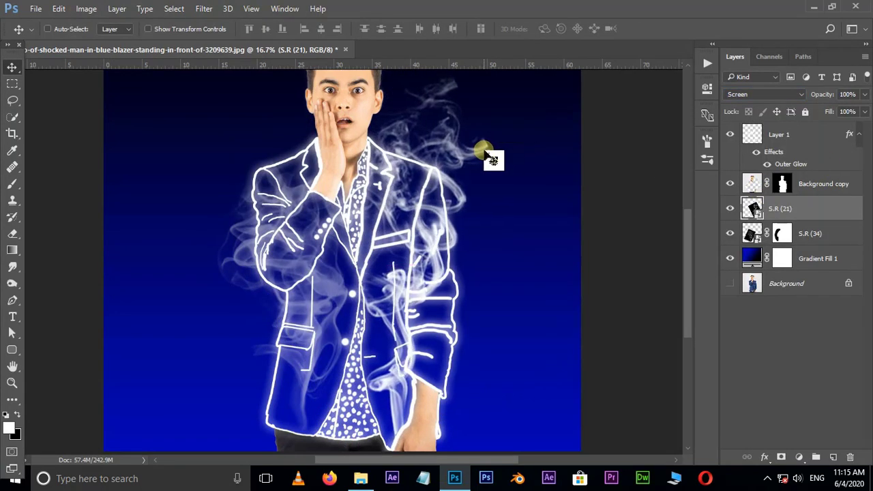
{"action": "scroll", "coordinate": [495, 163], "scroll_direction": "up", "scroll_amount": 1}
{"action": "scroll", "coordinate": [480, 198], "scroll_direction": "up", "scroll_amount": 1}
{"action": "left_click", "coordinate": [780, 457]}
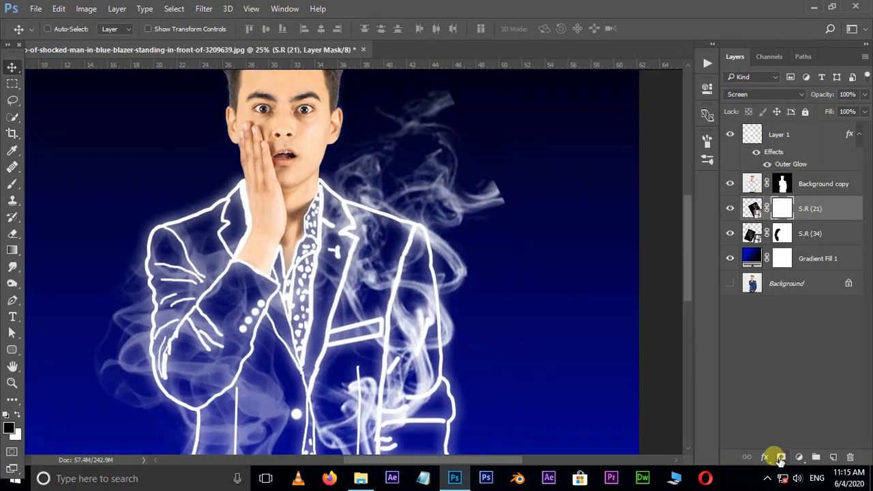
{"action": "key", "text": "b"}
{"action": "mouse_move", "coordinate": [497, 249]}
{"action": "left_mouse_down"}
{"action": "mouse_move", "coordinate": [497, 116]}
{"action": "mouse_move", "coordinate": [570, 244]}
{"action": "mouse_move", "coordinate": [546, 268]}
{"action": "left_mouse_up"}
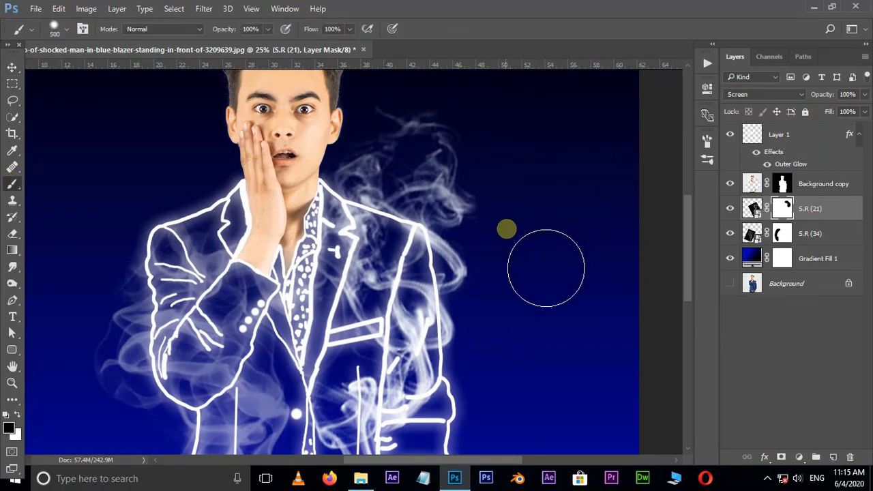
- Drag another copy of S.R (34).jpg from File Explorer into the document
{"action": "scroll", "coordinate": [510, 246], "scroll_direction": "down", "scroll_amount": 2}
{"action": "scroll", "coordinate": [532, 209], "scroll_direction": "down", "scroll_amount": 3}
{"action": "scroll", "coordinate": [493, 229], "scroll_direction": "down", "scroll_amount": 2}
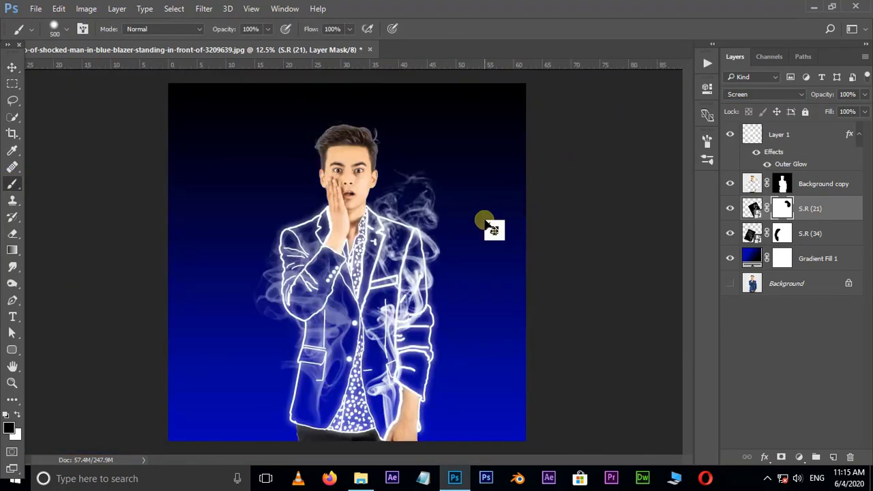
{"action": "left_click", "coordinate": [360, 478]}
{"action": "mouse_move", "coordinate": [351, 150]}
{"action": "left_mouse_down"}
{"action": "mouse_move", "coordinate": [365, 289]}
{"action": "mouse_move", "coordinate": [532, 117]}
{"action": "mouse_move", "coordinate": [487, 254]}
{"action": "left_mouse_up"}
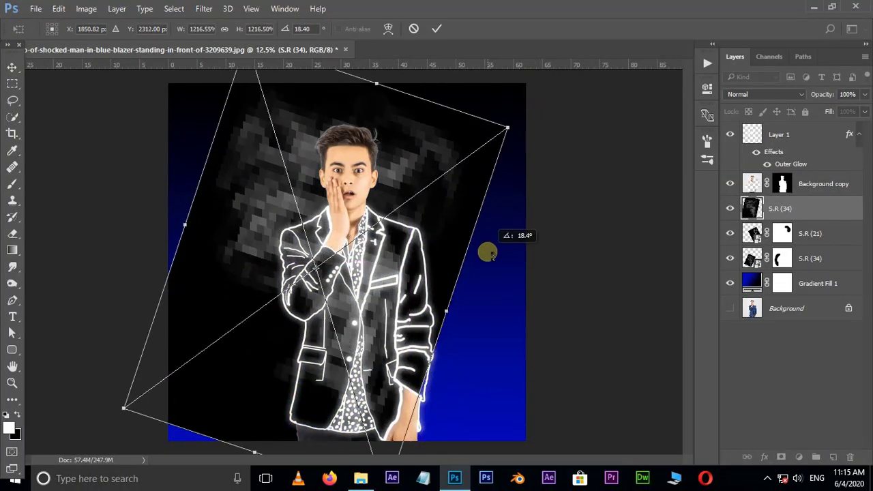
- Fit the S.R (34) smoke around the man's upper body and set it to Screen blend
{"action": "mouse_move", "coordinate": [508, 127]}
{"action": "left_mouse_down"}
{"action": "mouse_move", "coordinate": [549, 97]}
{"action": "mouse_move", "coordinate": [538, 121]}
{"action": "left_mouse_up"}
{"action": "key", "text": "Return"}
{"action": "key", "text": "b"}
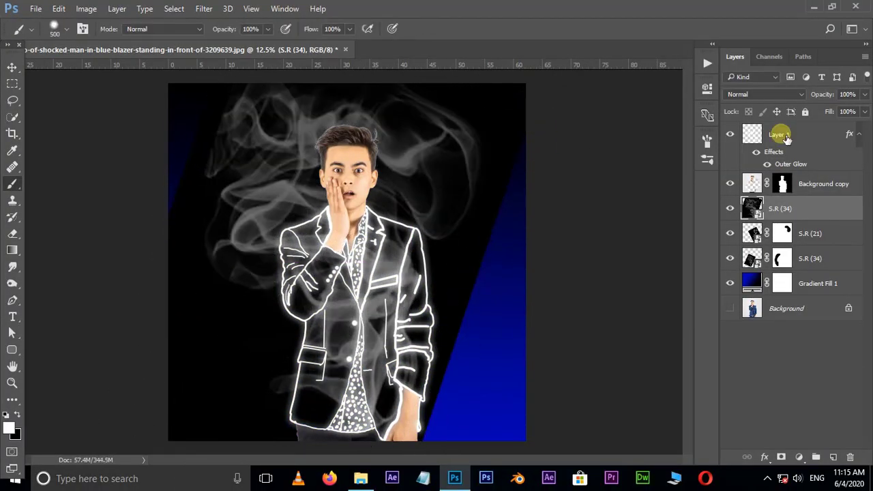
{"action": "left_click", "coordinate": [764, 94]}
{"action": "left_click", "coordinate": [750, 181]}
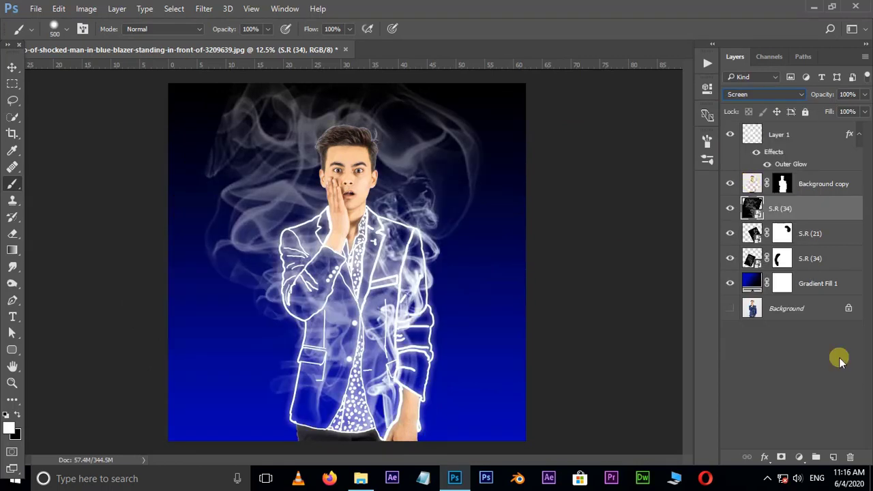
- Mask away unwanted parts of the new smoke and dim it to 40% opacity
{"action": "left_click", "coordinate": [781, 456]}
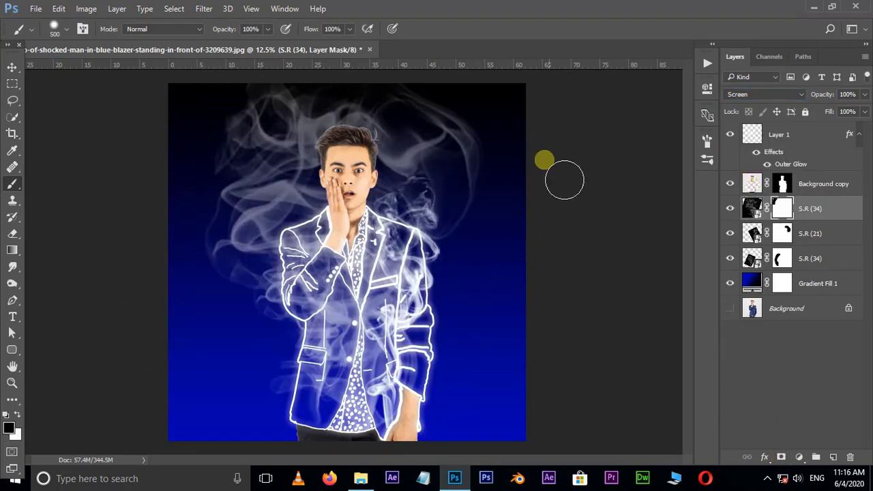
{"action": "left_click_drag", "start_coordinate": [355, 232], "coordinate": [511, 237]}
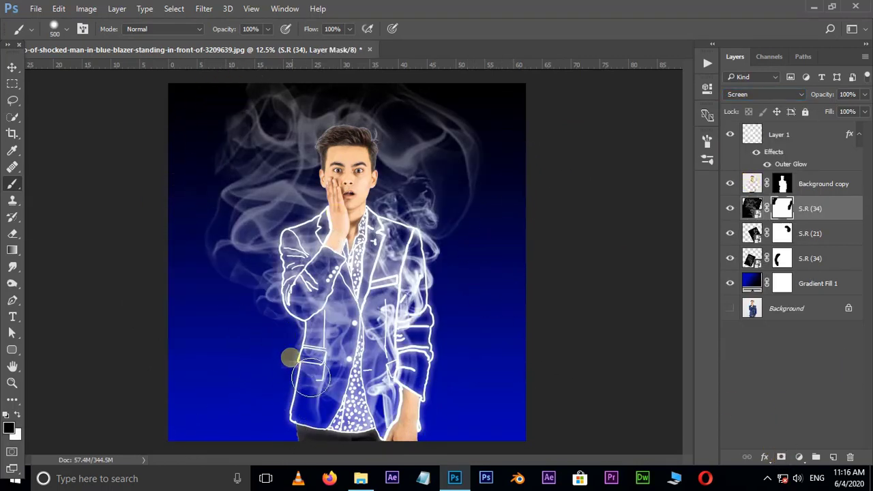
{"action": "left_click", "coordinate": [864, 94]}
{"action": "left_click_drag", "start_coordinate": [866, 110], "coordinate": [836, 112]}
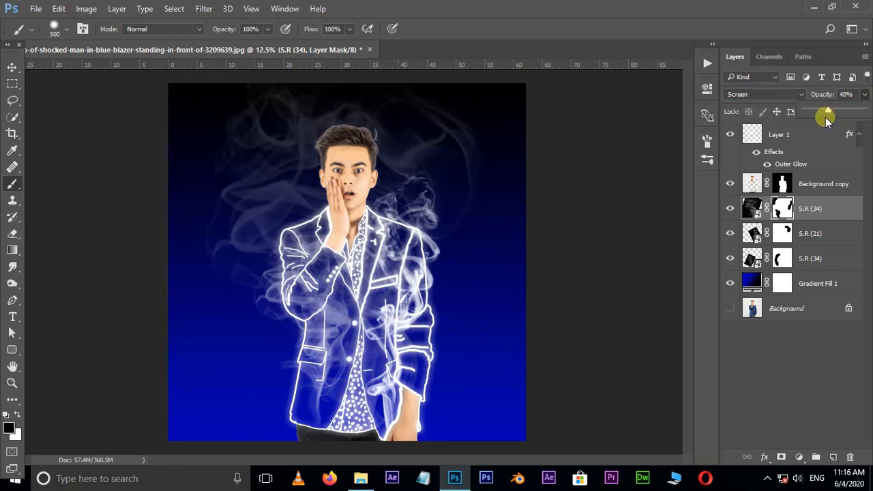
{"action": "key", "text": "ctrl+t"}
- Scale the top S.R (34) smoke to about 124% and rotate it 3.34°
{"action": "key", "text": "ctrl+minus"}
{"action": "left_click_drag", "start_coordinate": [485, 137], "coordinate": [470, 109]}
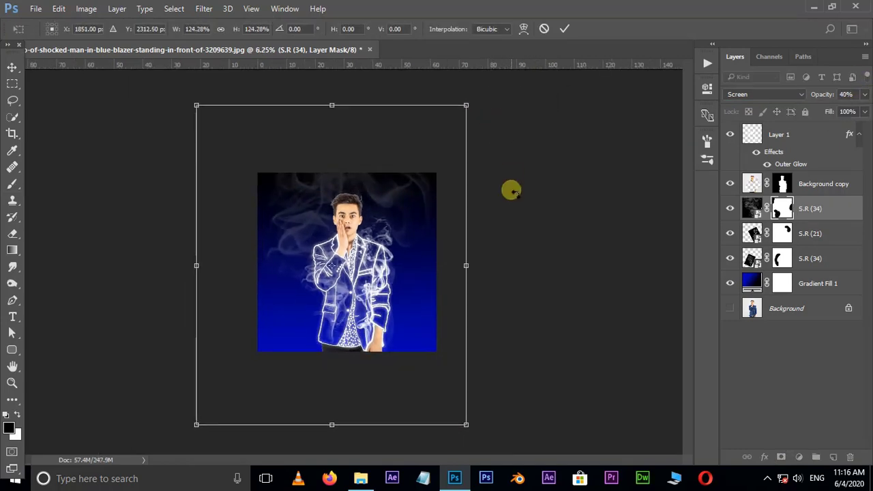
{"action": "left_click_drag", "start_coordinate": [511, 191], "coordinate": [505, 203]}
{"action": "key", "text": "ctrl+plus"}
{"action": "key", "text": "Return"}
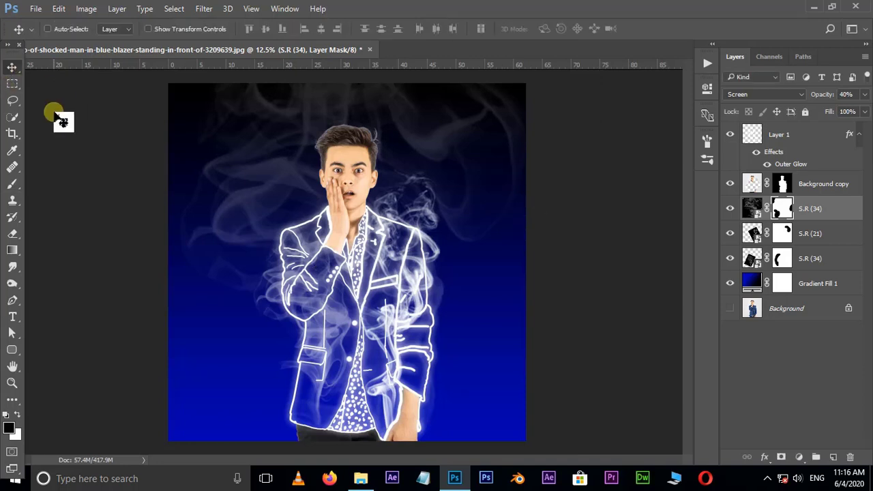
- Raise the S.R (21) smoke's opacity and shift it up and to the left
{"action": "left_click", "coordinate": [844, 233]}
{"action": "left_click_drag", "start_coordinate": [864, 94], "coordinate": [840, 113]}
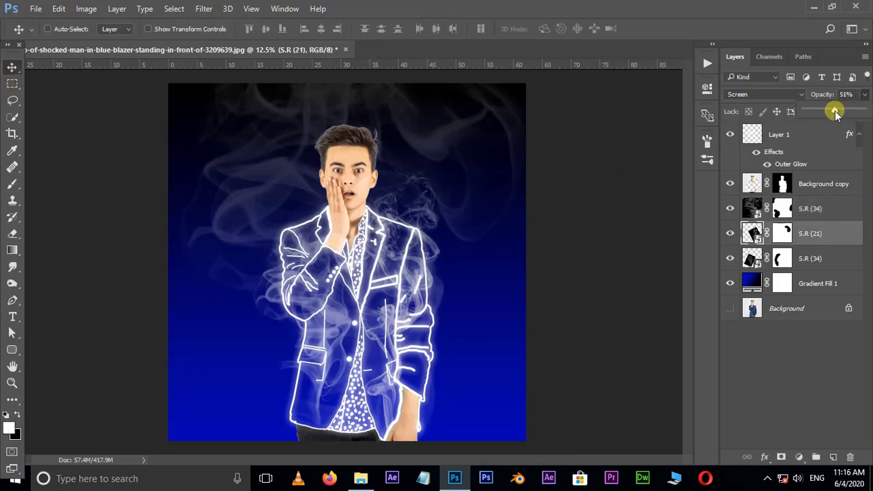
{"action": "mouse_move", "coordinate": [450, 294]}
{"action": "left_mouse_down"}
{"action": "mouse_move", "coordinate": [424, 223]}
{"action": "mouse_move", "coordinate": [424, 196]}
{"action": "left_mouse_up"}
{"action": "left_click", "coordinate": [791, 208]}
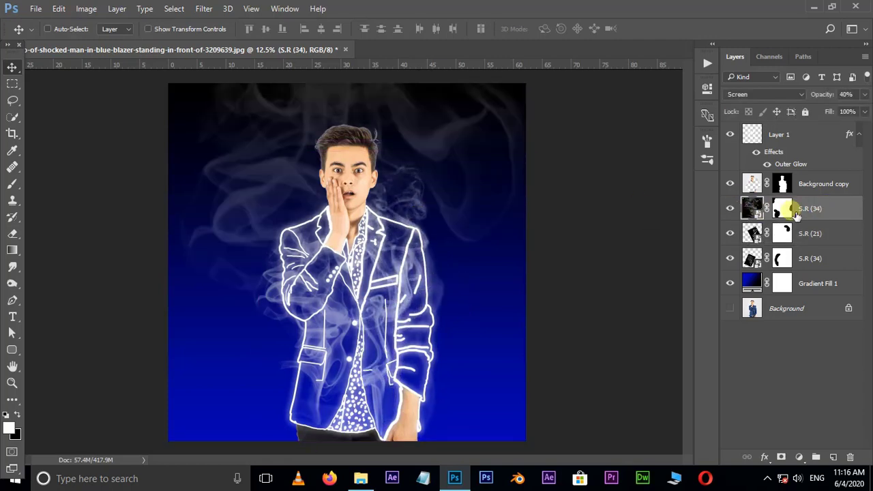
{"action": "key", "text": "b"}
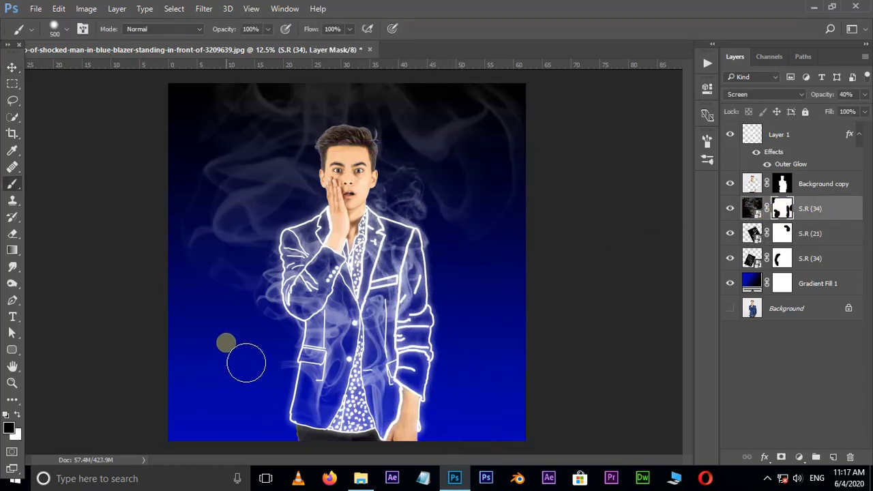